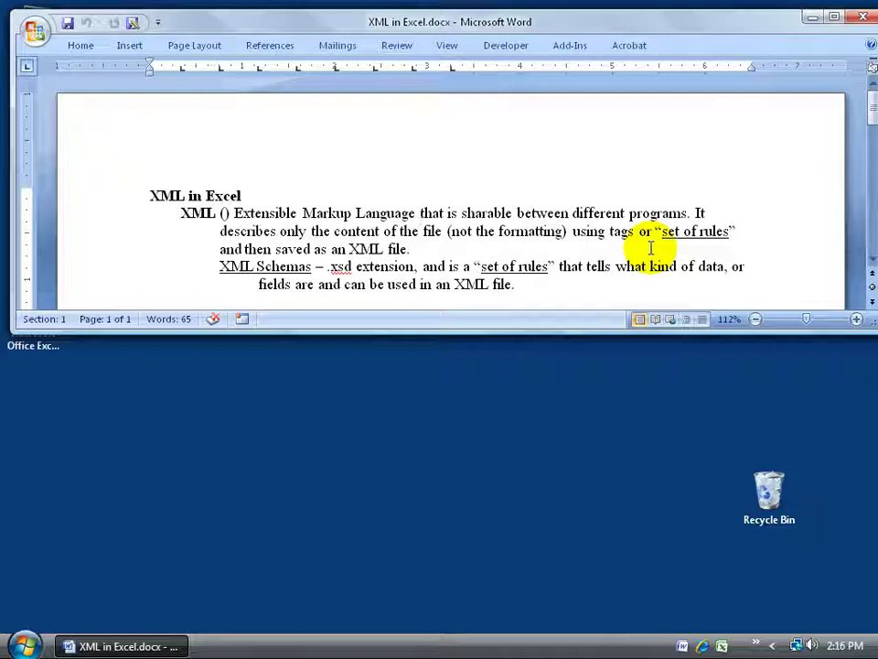
# Close the XML in Excel document and open Schema.xsd from the Exercises folder on the desktop
pyautogui.click(541, 284)
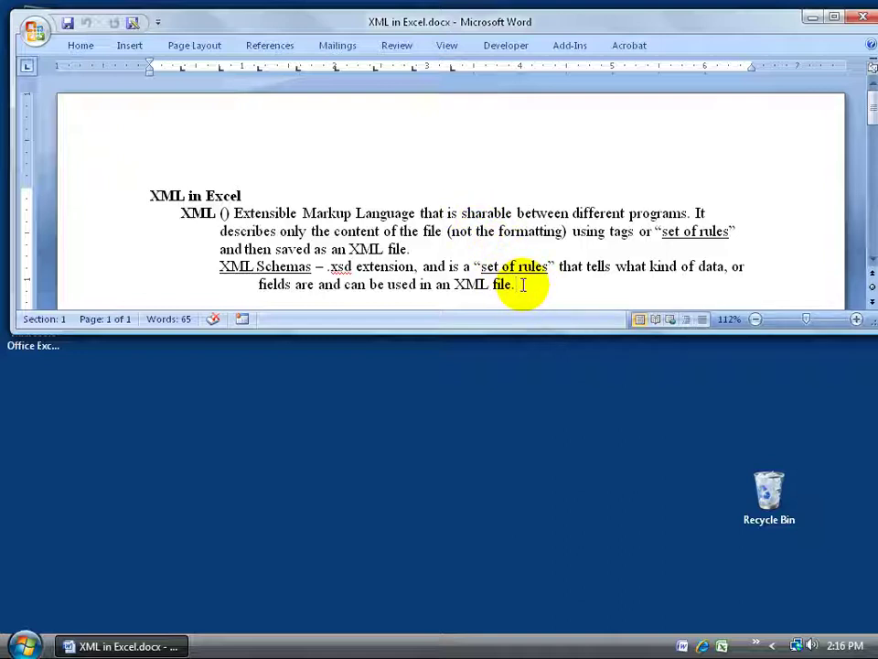
pyautogui.click(865, 18)
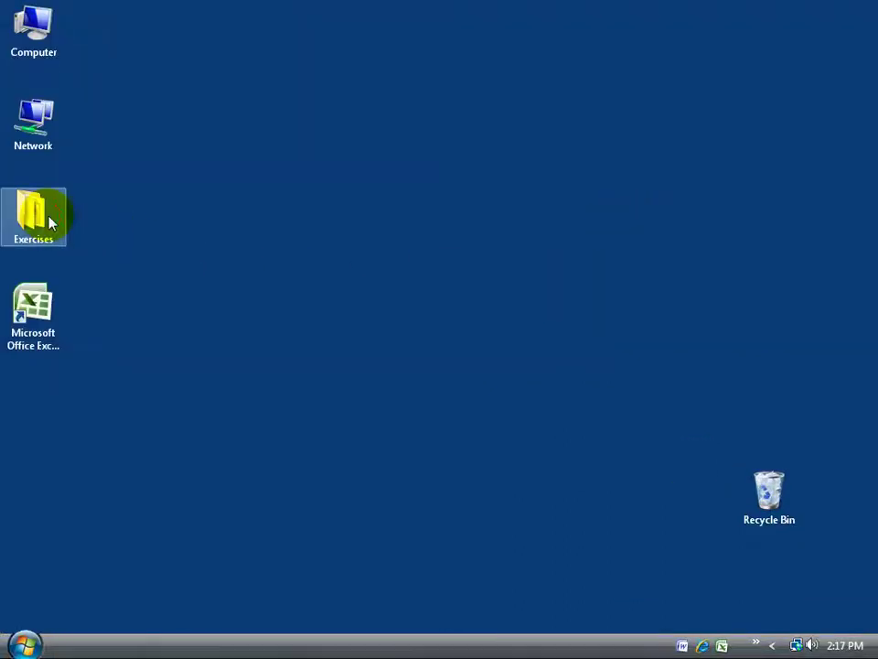
pyautogui.doubleClick(51, 222)
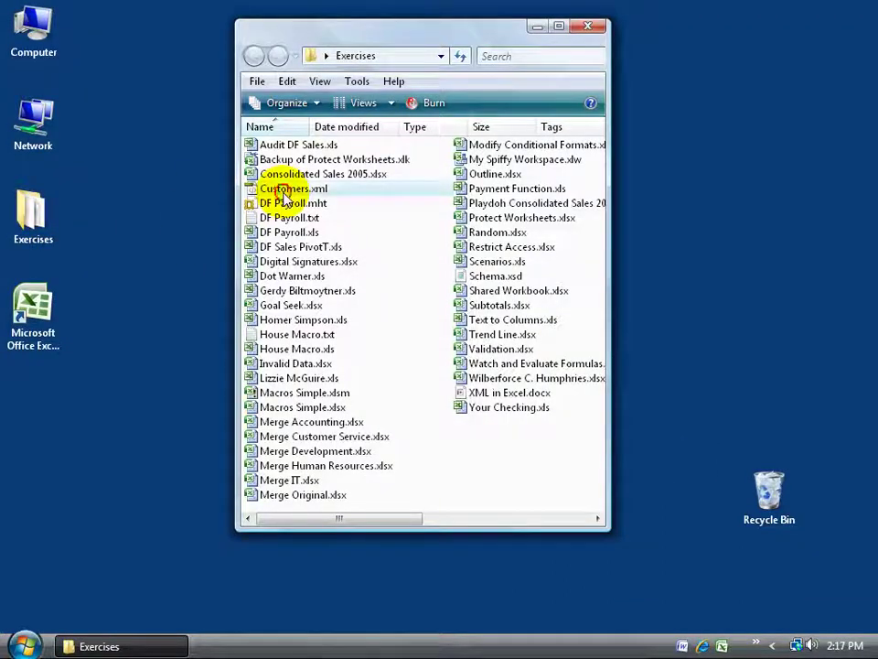
pyautogui.click(287, 191)
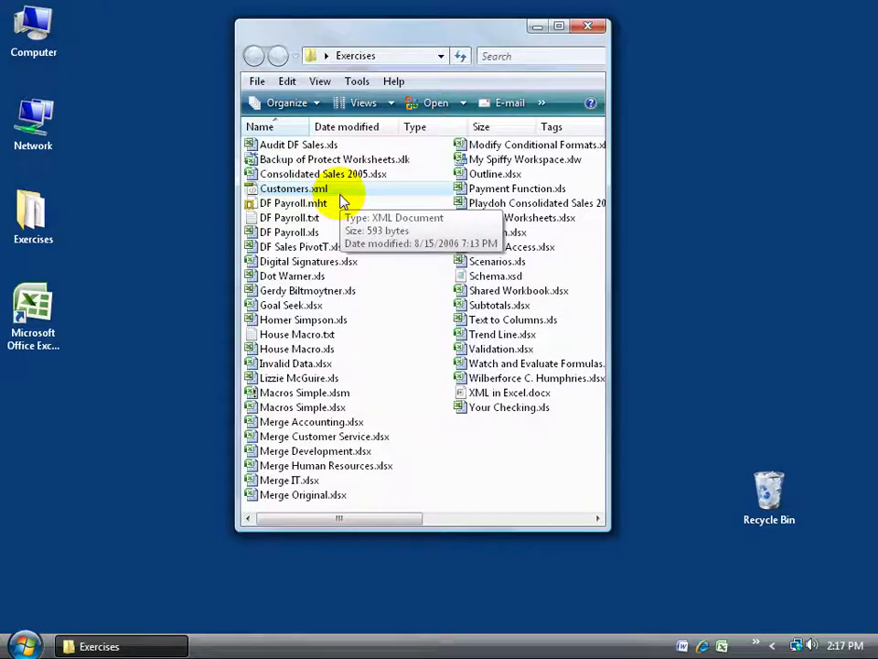
pyautogui.keyDown('ctrl'); pyautogui.click(512, 286); pyautogui.keyUp('ctrl')
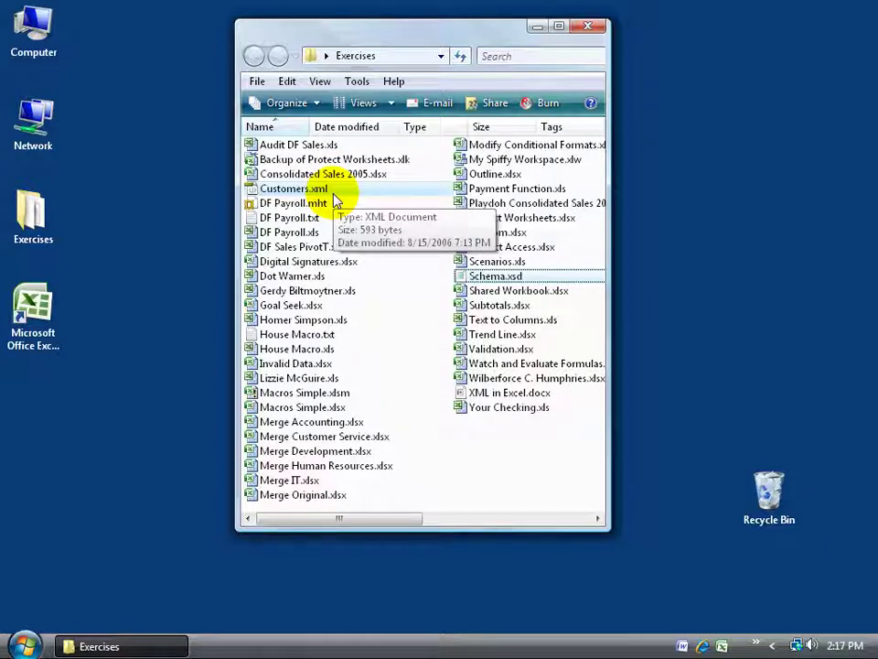
pyautogui.click(482, 462)
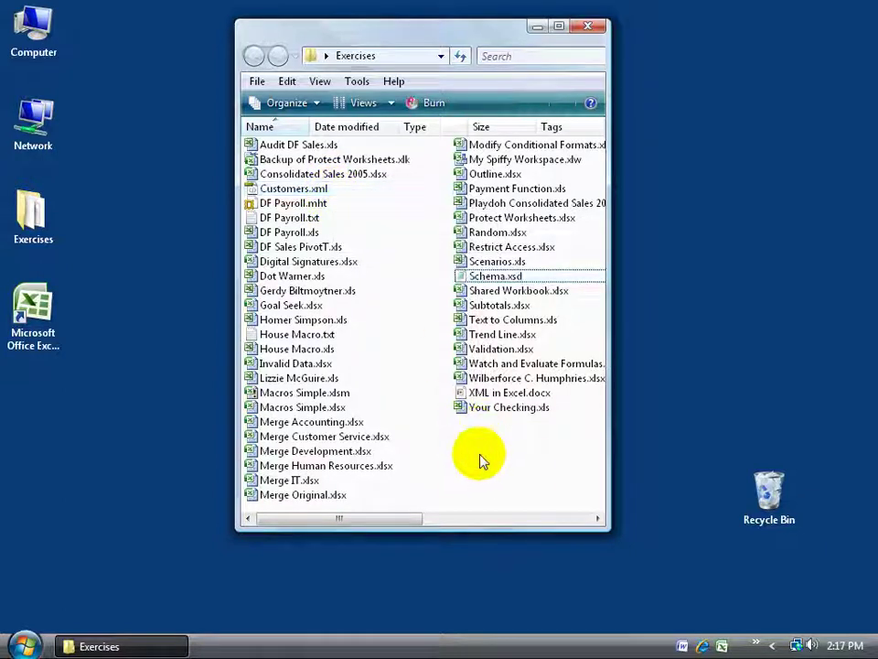
pyautogui.doubleClick(514, 279)
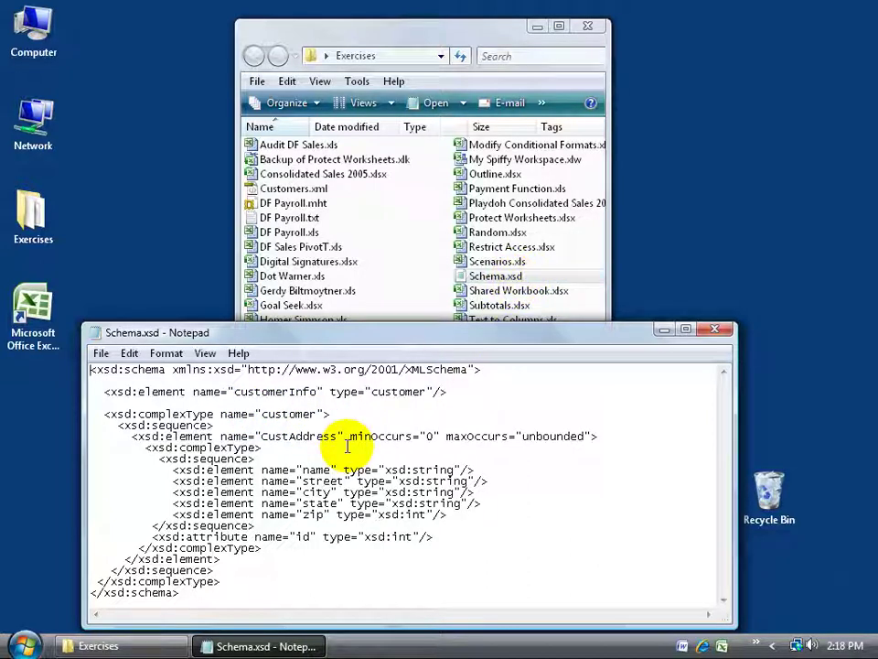
# Open Customers.xml in Notepad, close the Exercises folder, and place the file's window above the Schema.xsd window
pyautogui.click(307, 195)
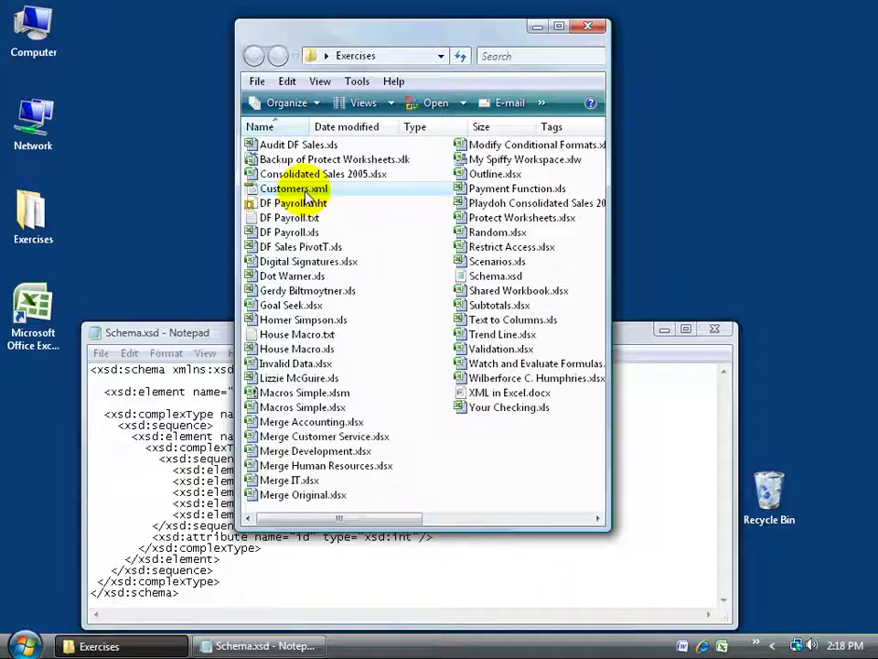
pyautogui.rightClick(307, 195)
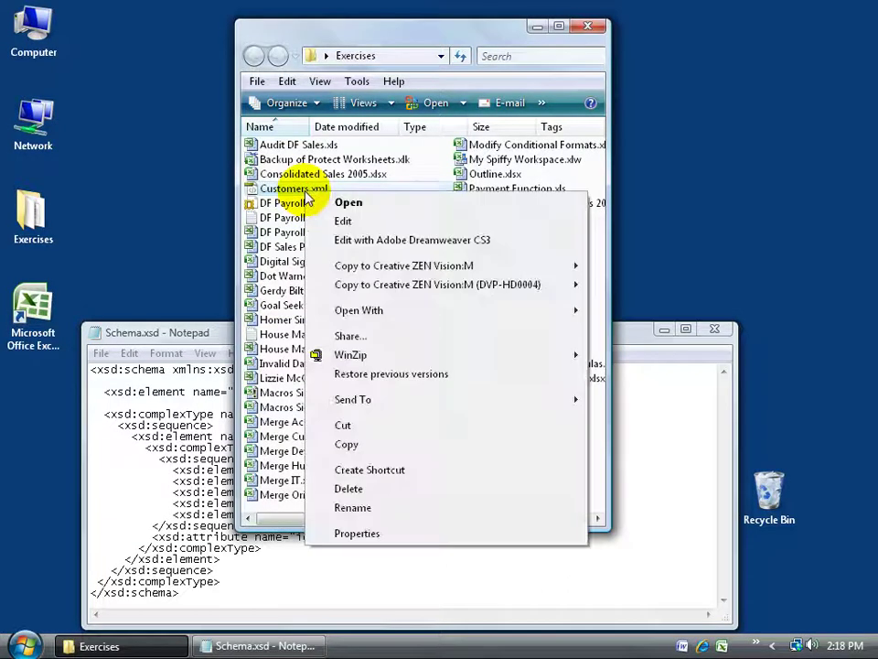
pyautogui.moveTo(343, 310)
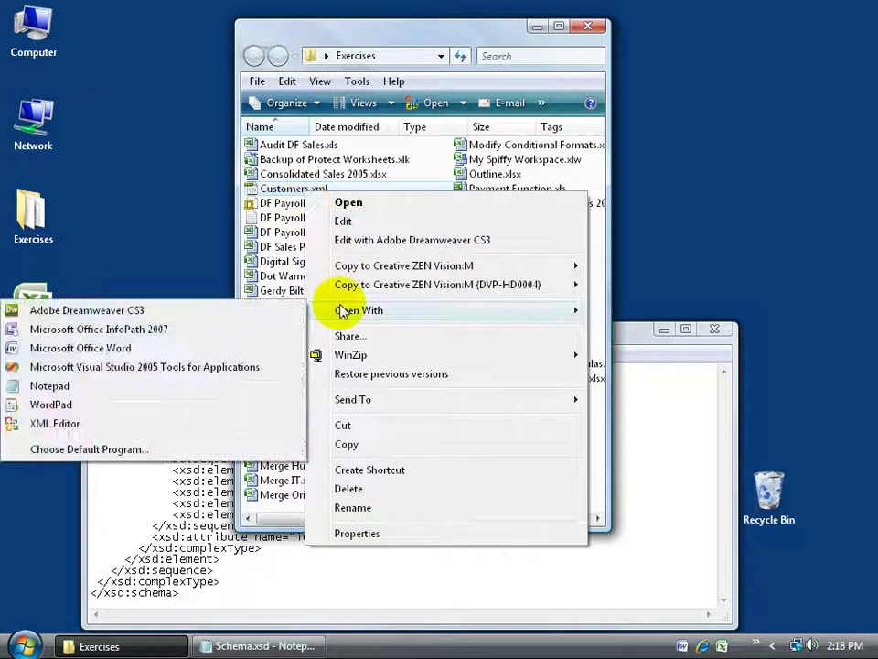
pyautogui.click(90, 391)
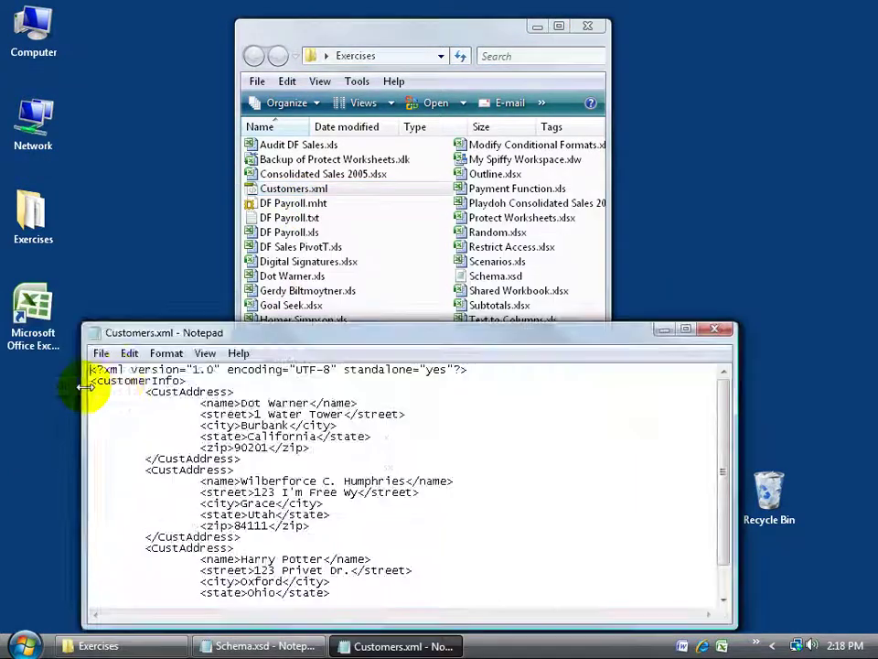
pyautogui.click(587, 25)
pyautogui.moveTo(418, 335); pyautogui.dragTo(413, 30)
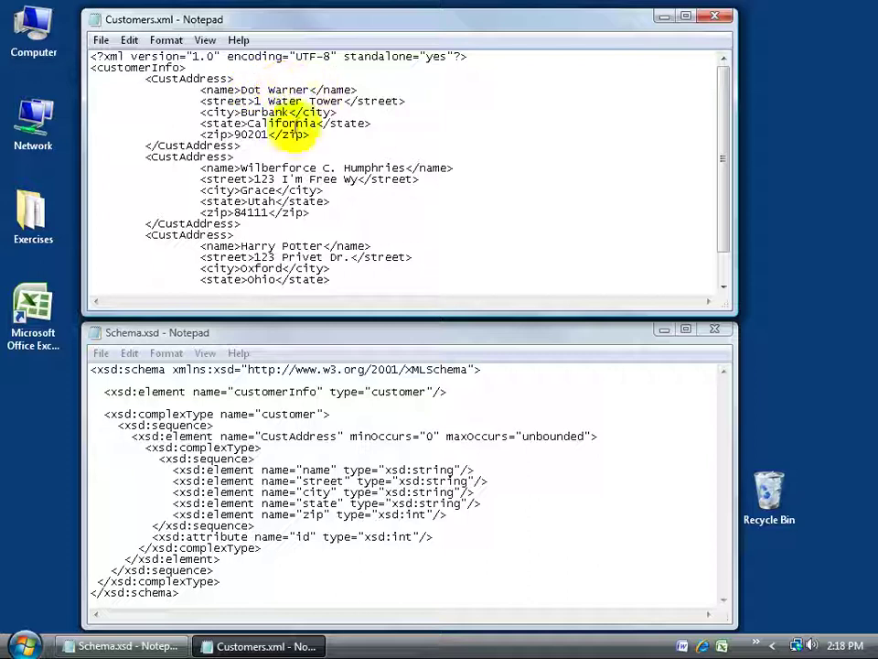
# Examine the opening and closing name and street tags and the data they enclose in the Customers.xml records
pyautogui.click(293, 245)
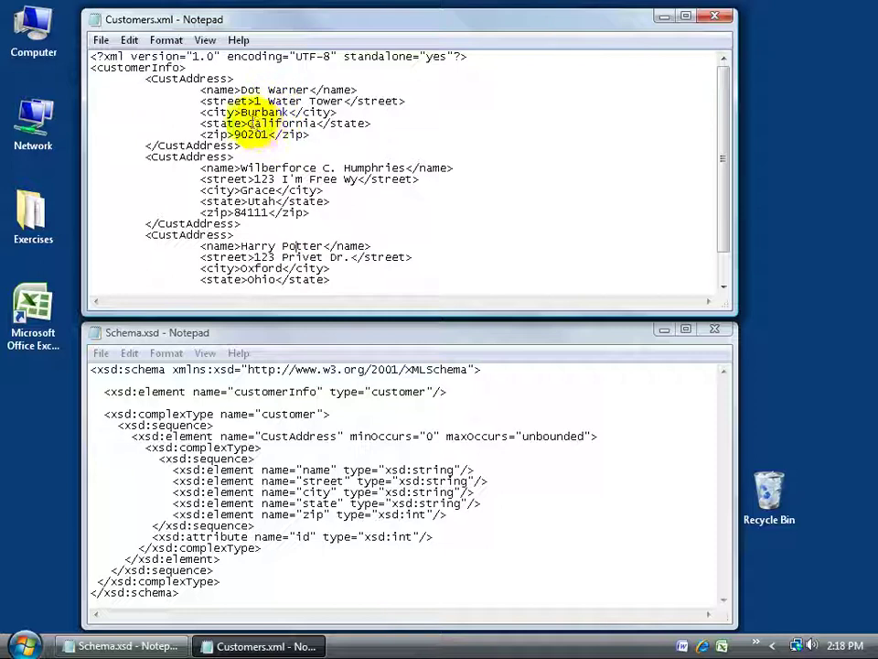
pyautogui.moveTo(199, 90); pyautogui.dragTo(236, 89)
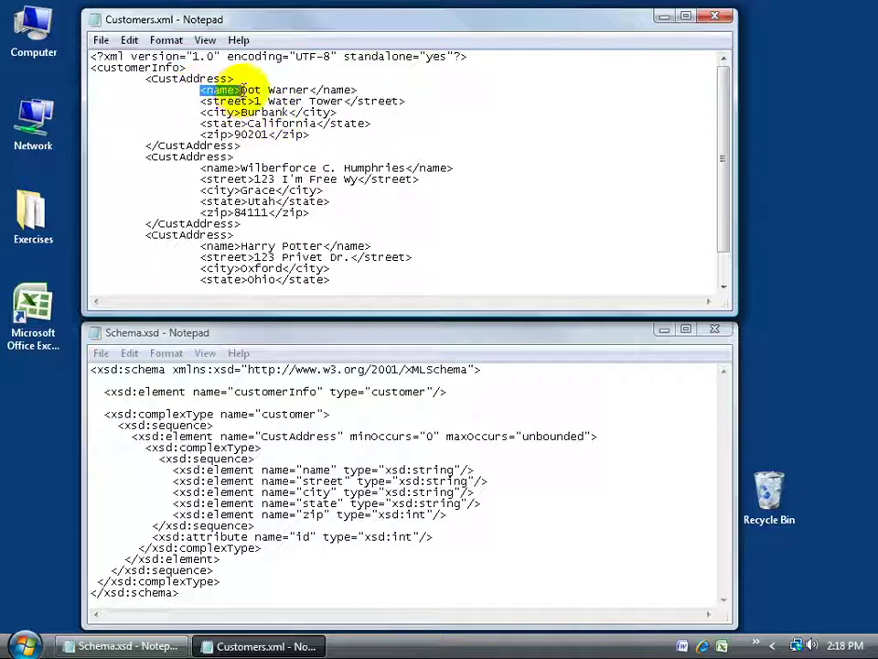
pyautogui.moveTo(311, 89); pyautogui.dragTo(358, 89)
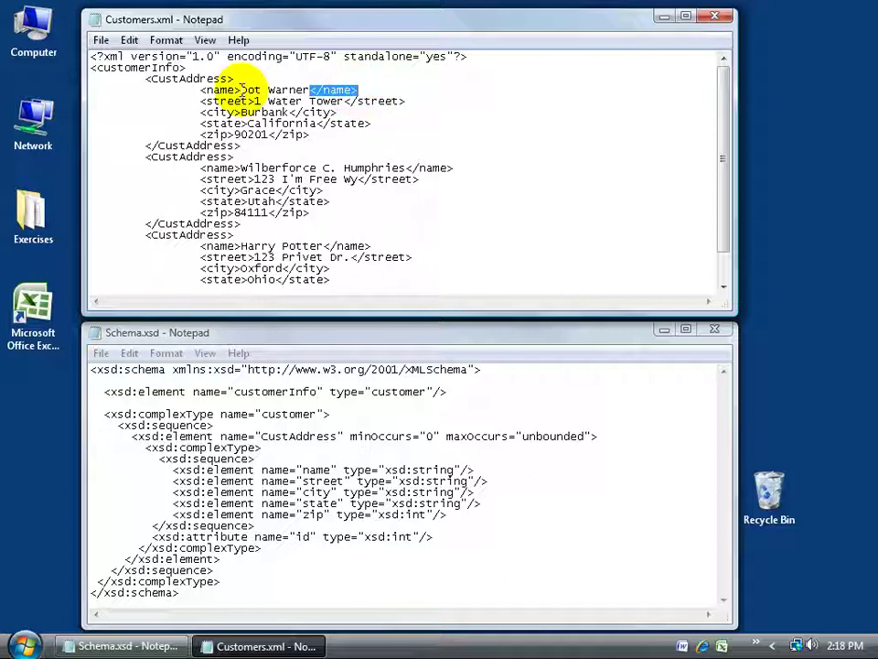
pyautogui.moveTo(240, 90); pyautogui.dragTo(309, 90)
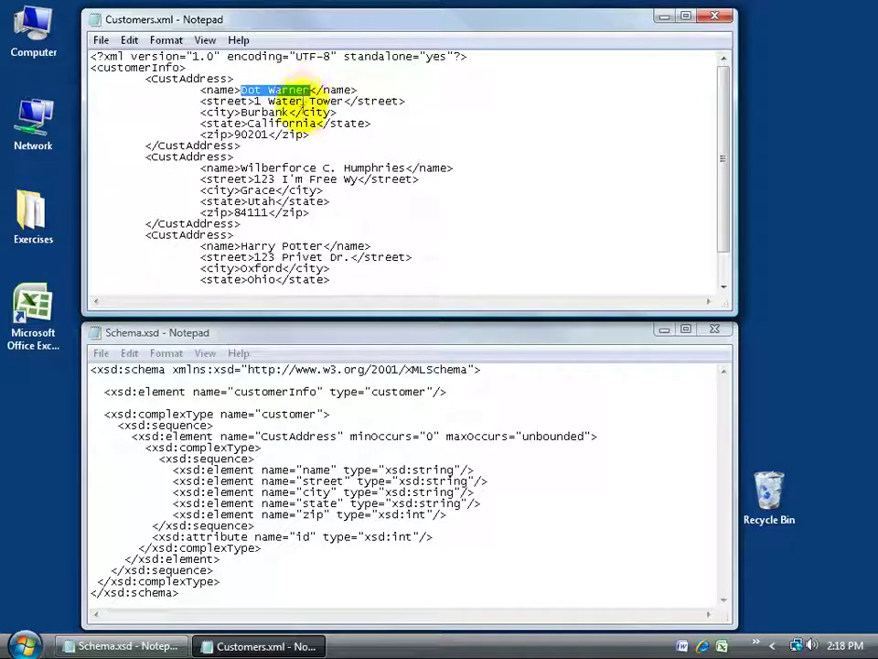
pyautogui.click(224, 90)
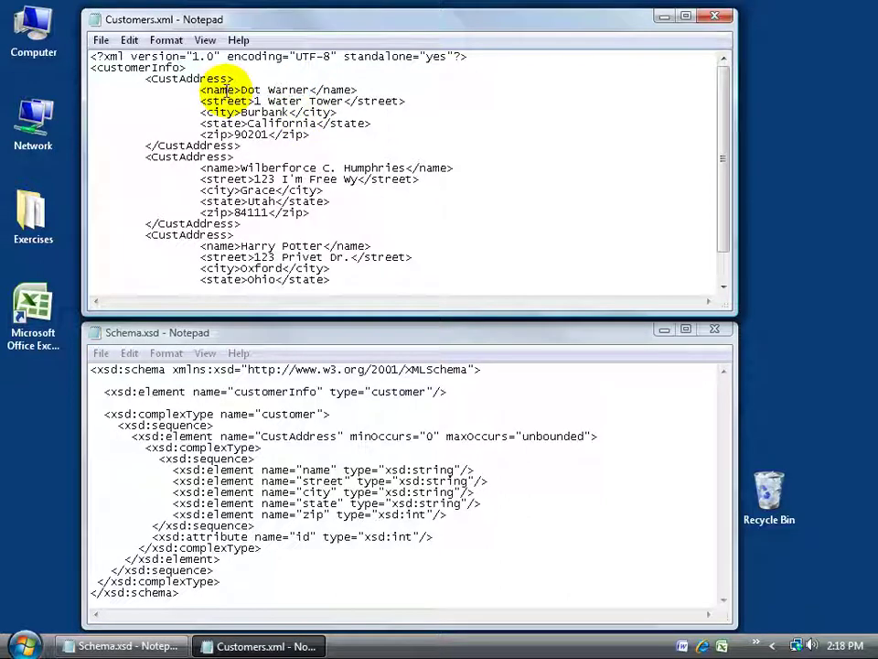
pyautogui.click(226, 100)
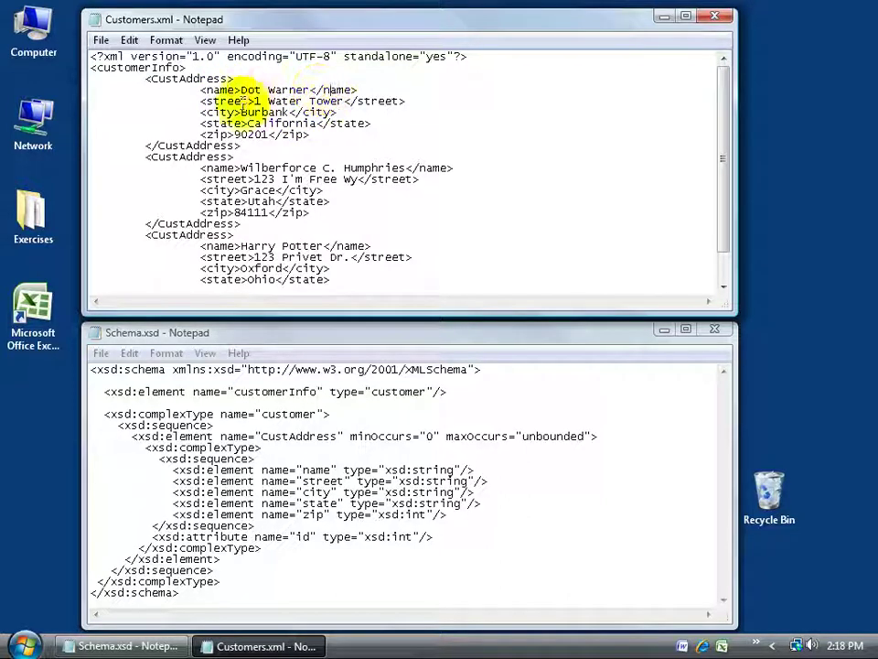
pyautogui.click(378, 101)
pyautogui.doubleClick(215, 89)
pyautogui.click(215, 89)
pyautogui.moveTo(240, 89); pyautogui.dragTo(200, 89)
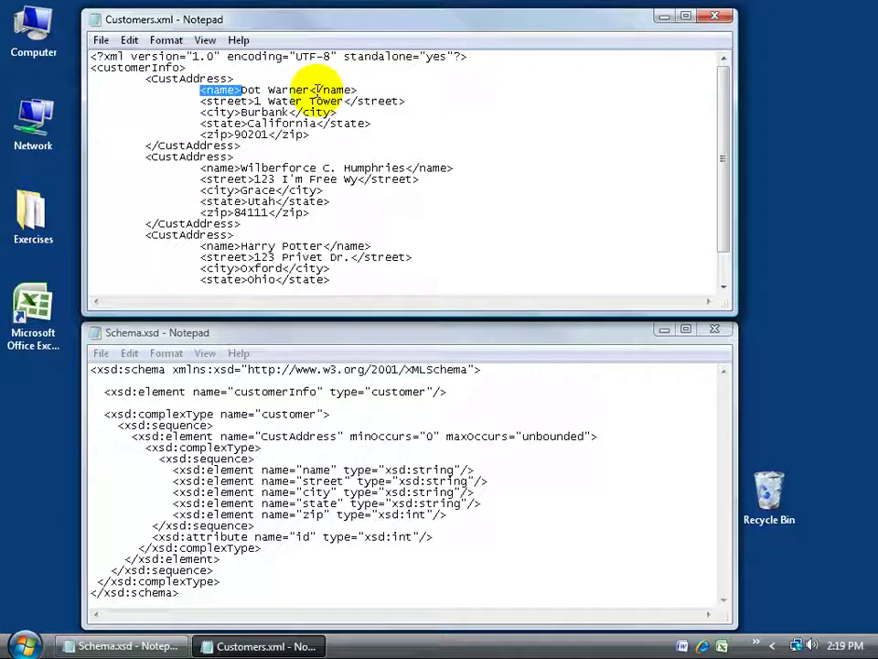
pyautogui.moveTo(311, 90); pyautogui.dragTo(358, 89)
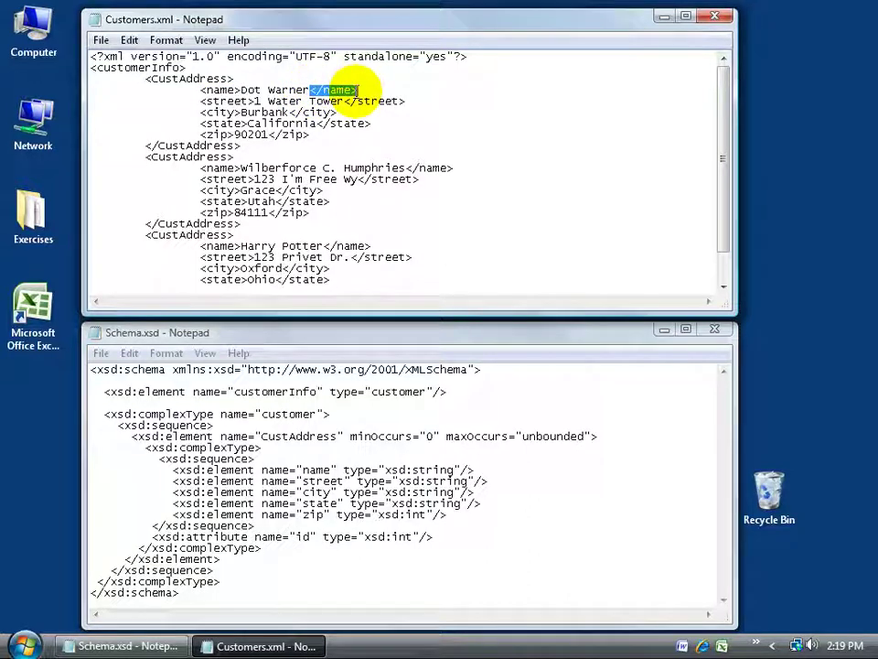
pyautogui.moveTo(241, 90); pyautogui.dragTo(309, 88)
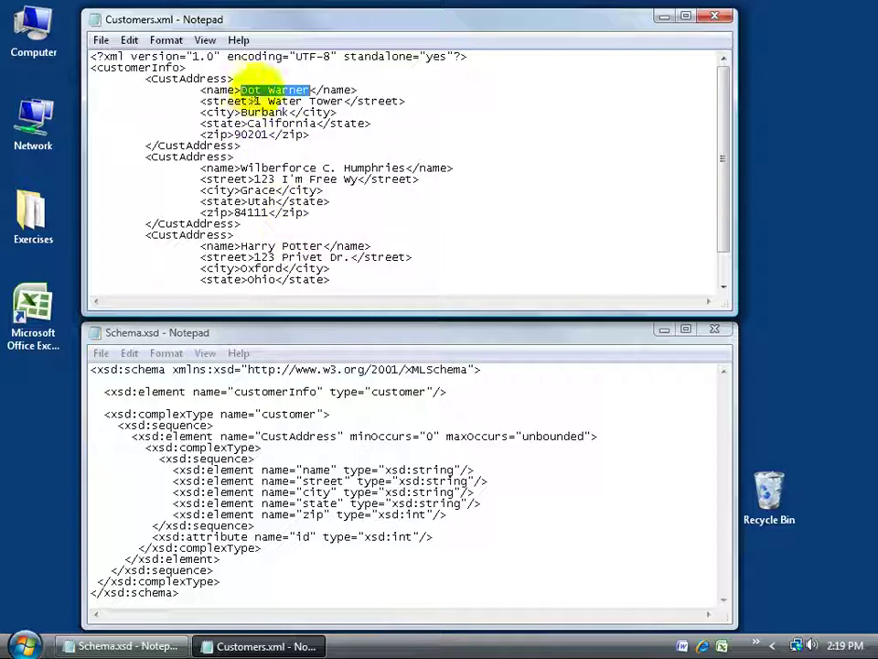
pyautogui.click(269, 158)
pyautogui.click(270, 237)
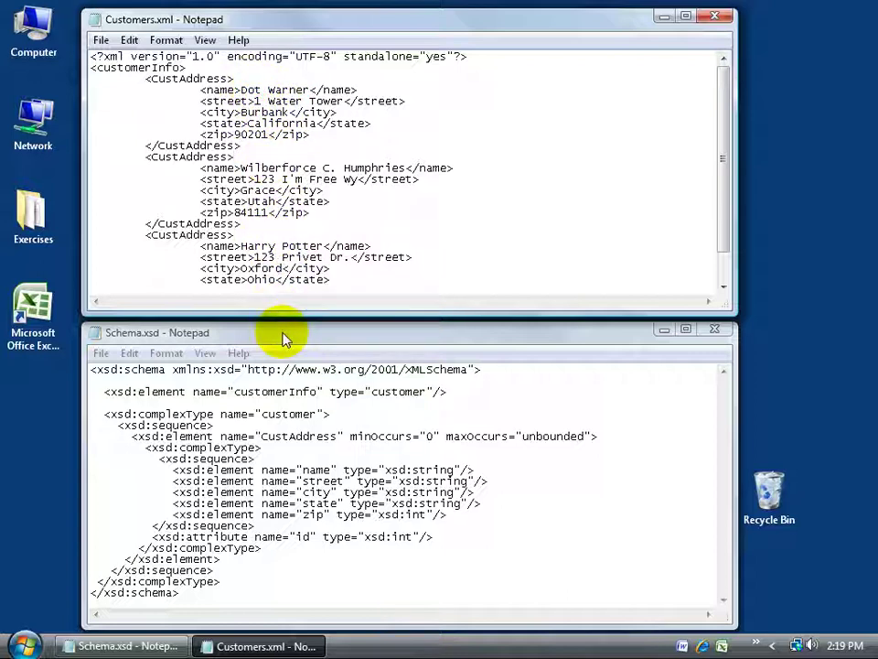
# Compare the CustAddress, name, street and city element definitions in Schema.xsd with the tags used in Customers.xml
pyautogui.click(218, 336)
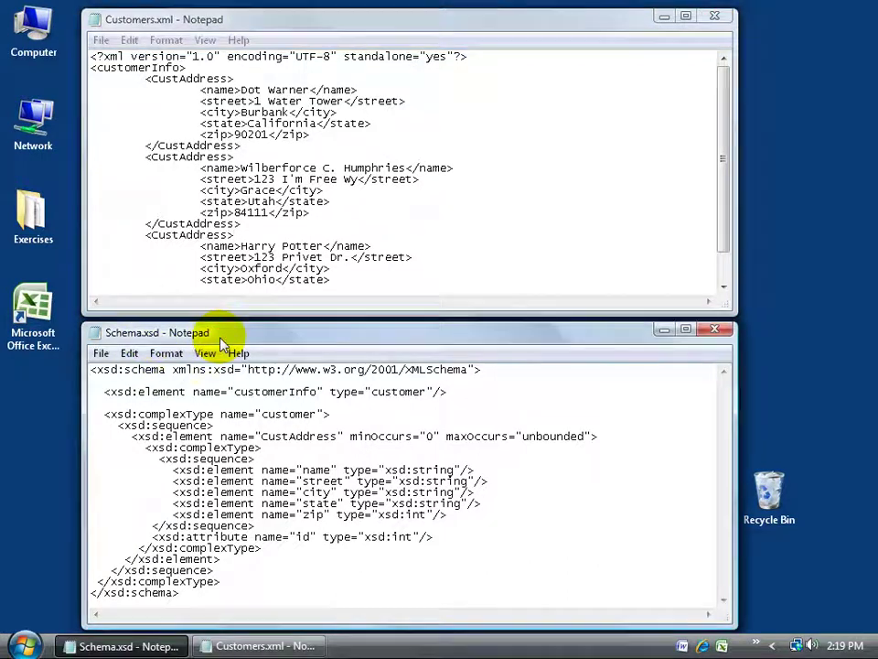
pyautogui.click(265, 132)
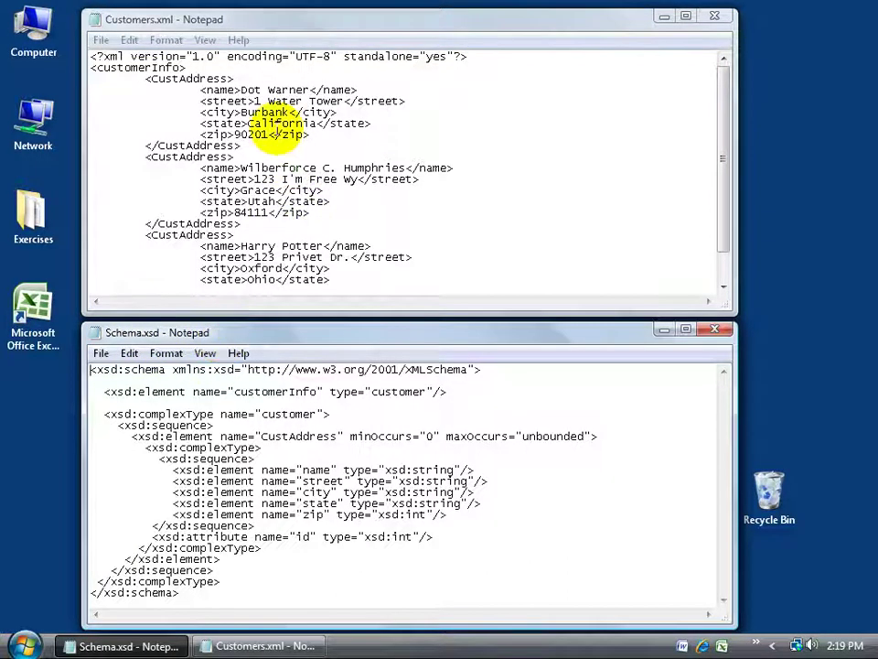
pyautogui.click(313, 468)
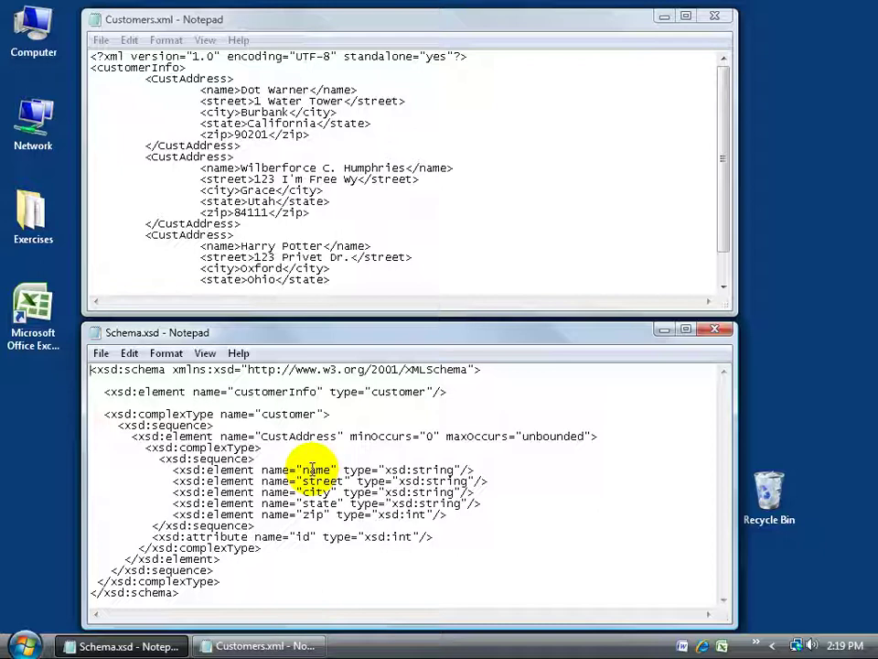
pyautogui.click(219, 89)
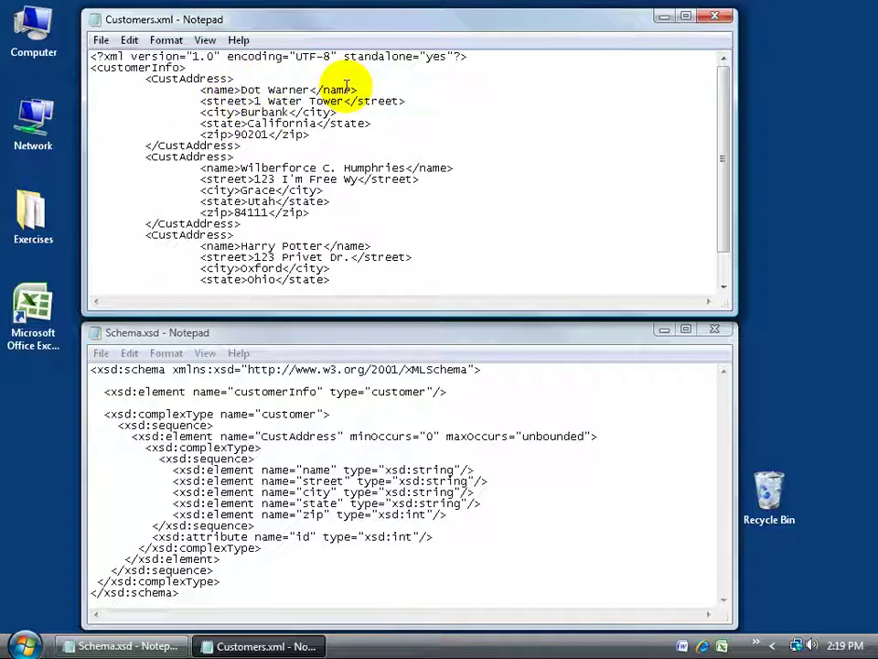
pyautogui.click(311, 465)
pyautogui.doubleClick(314, 468)
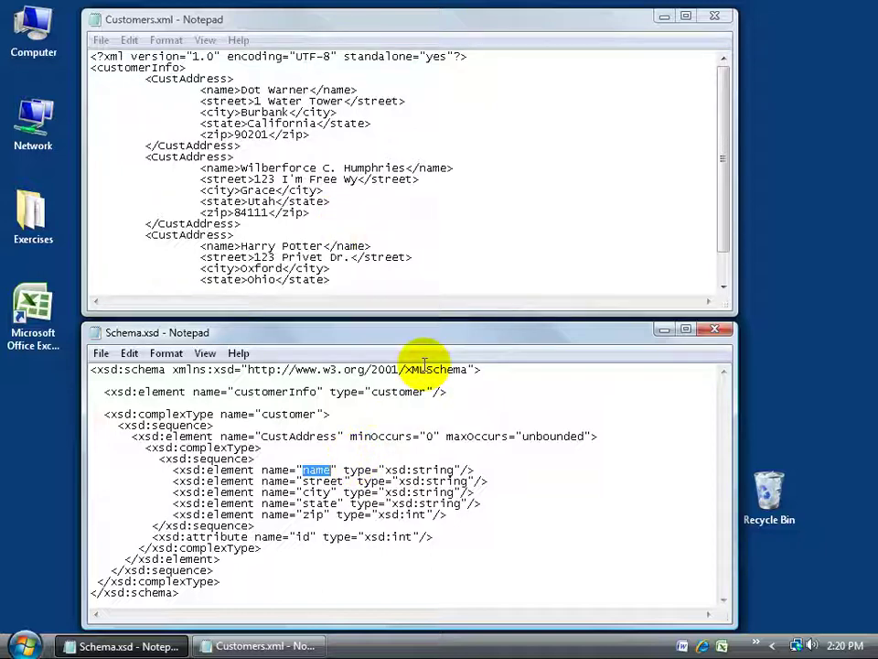
pyautogui.click(299, 437)
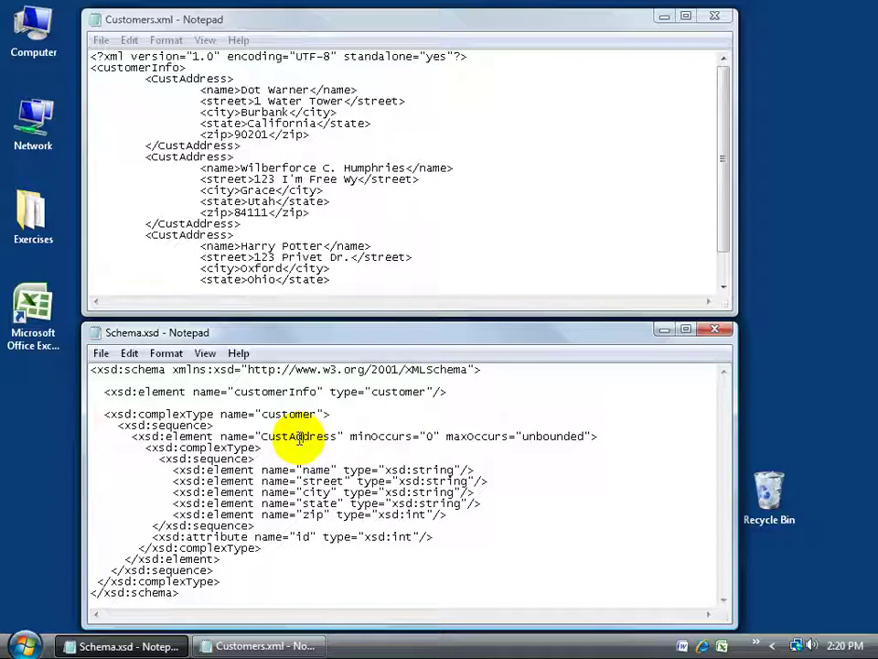
pyautogui.doubleClick(308, 471)
pyautogui.click(315, 483)
pyautogui.click(312, 496)
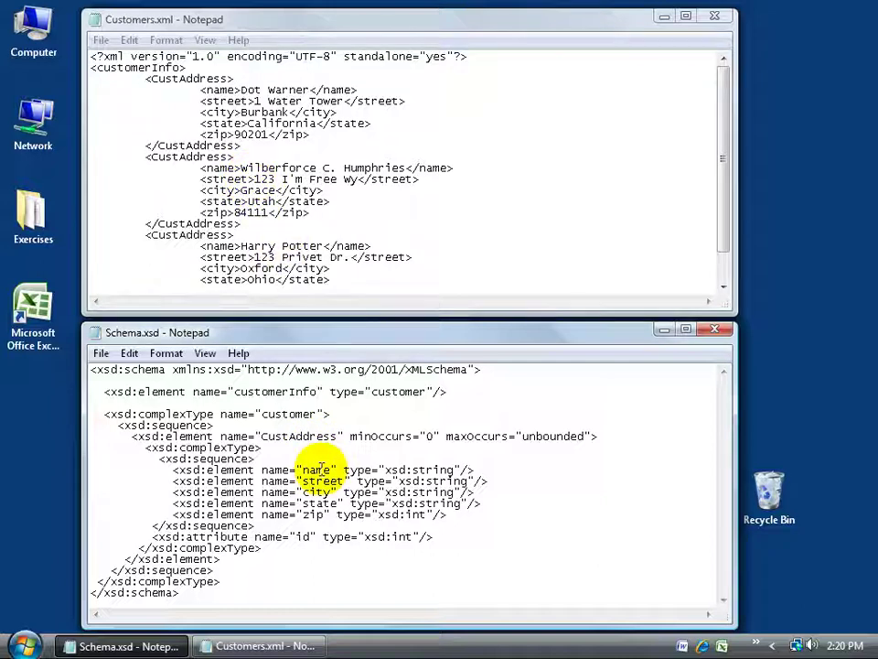
# Close Schema.xsd and Customers.xml, and start Microsoft Excel with a blank workbook
pyautogui.click(715, 329)
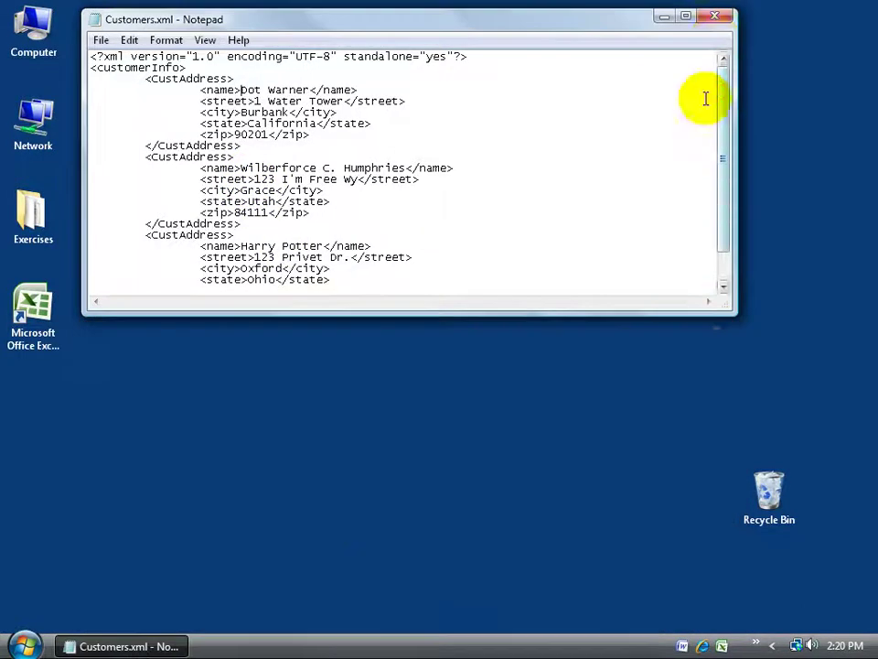
pyautogui.click(715, 17)
pyautogui.doubleClick(40, 303)
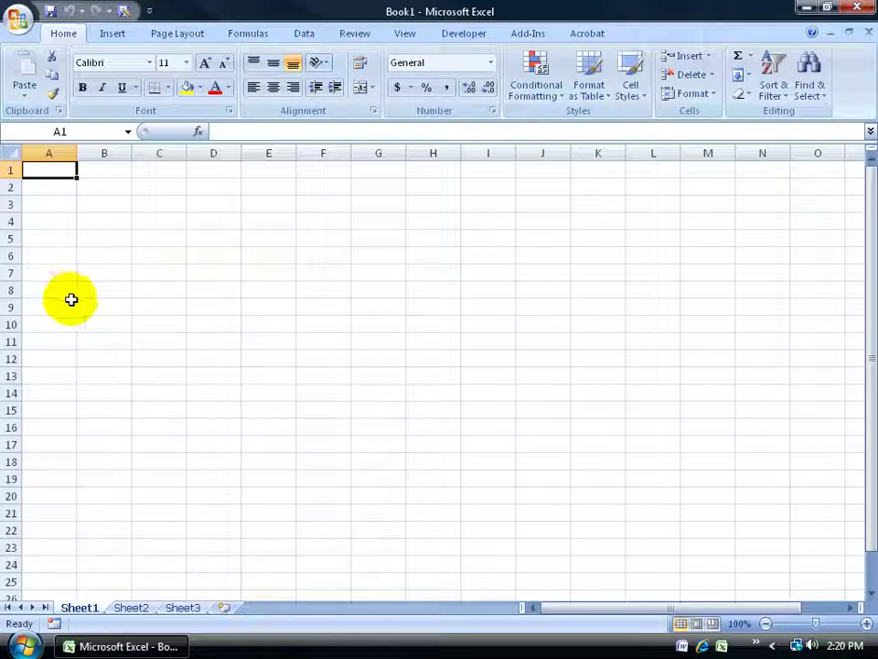
# Display the Developer commands and check the "Show Developer tab in the Ribbon" setting in Excel Options
pyautogui.click(461, 38)
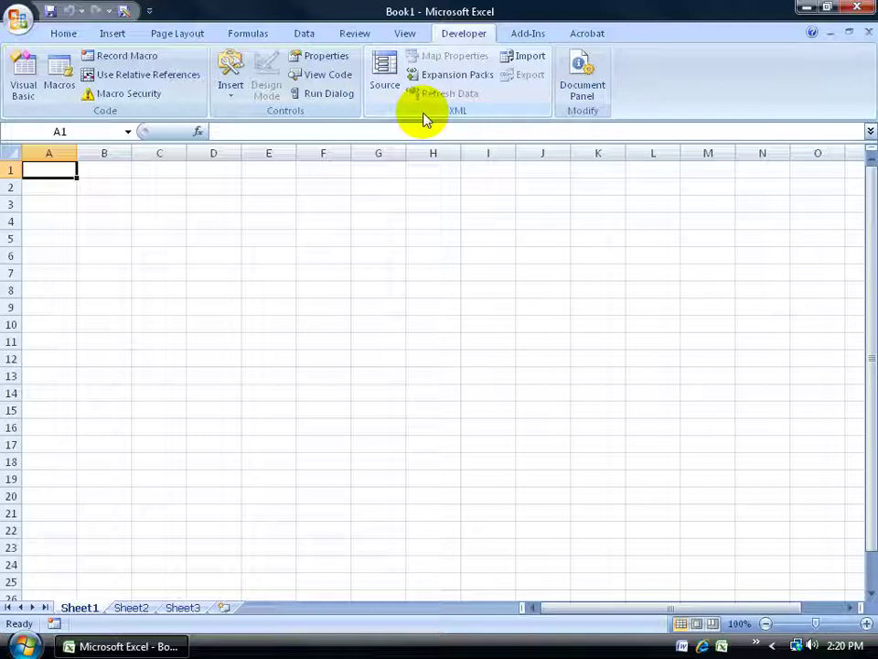
pyautogui.click(18, 18)
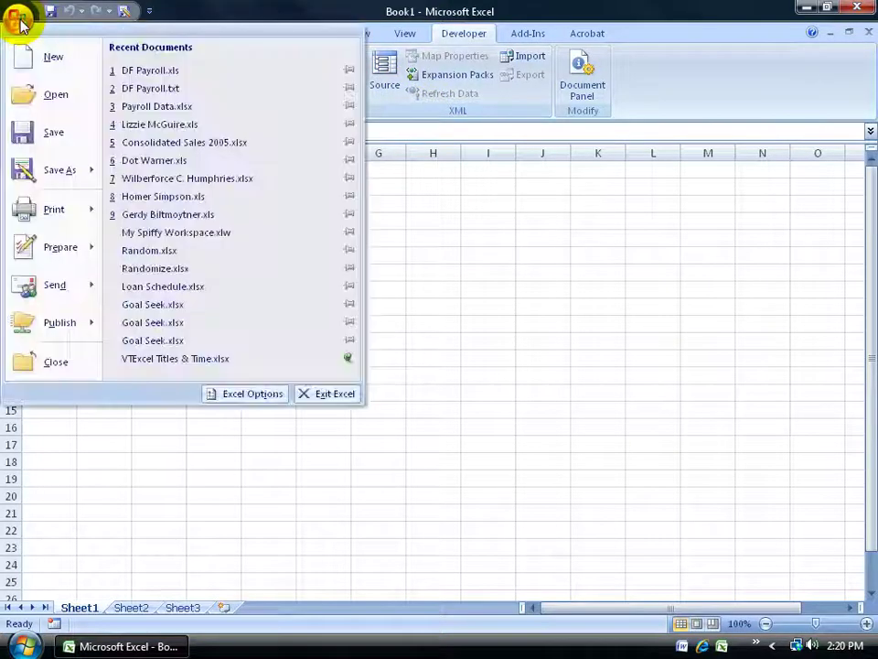
pyautogui.click(245, 395)
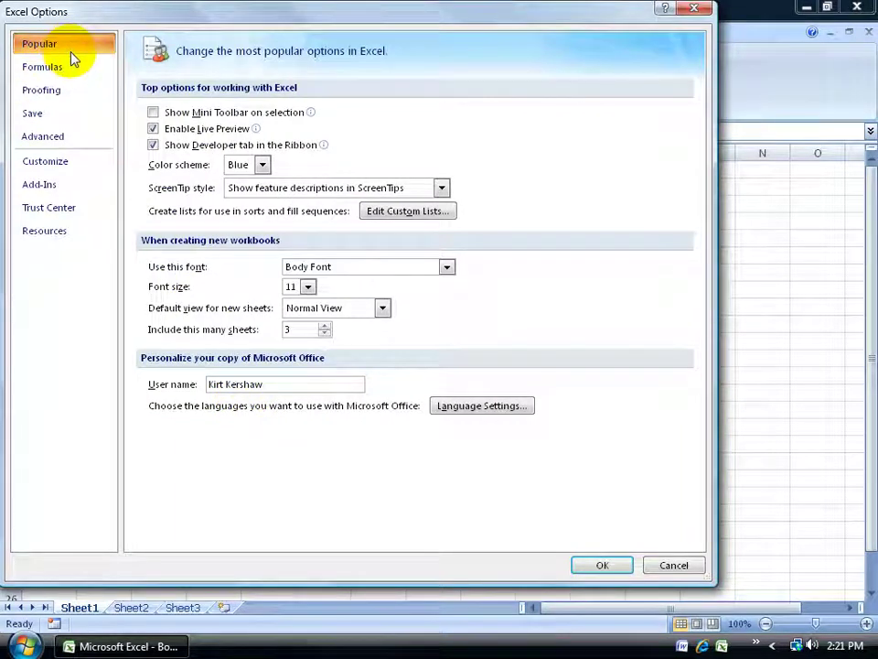
pyautogui.click(600, 566)
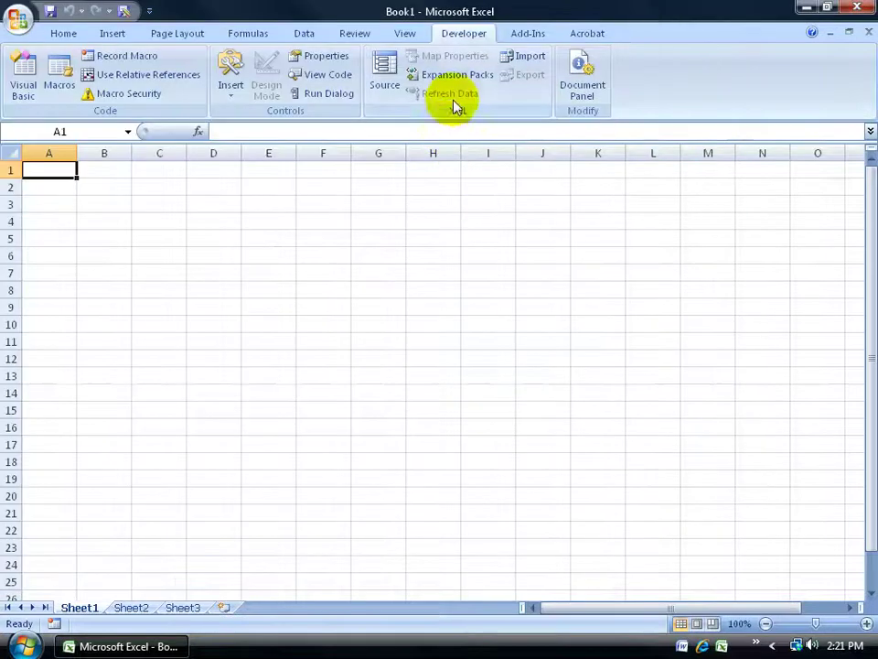
# Add Schema.xsd from the Exercises folder as an XML map in the workbook, widening the map list's Name column
pyautogui.click(386, 73)
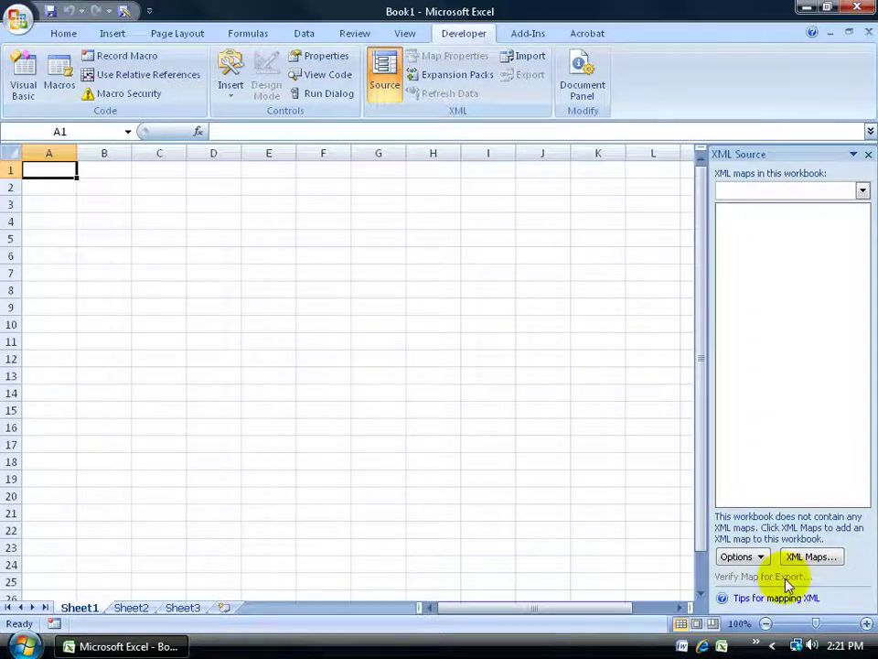
pyautogui.click(809, 556)
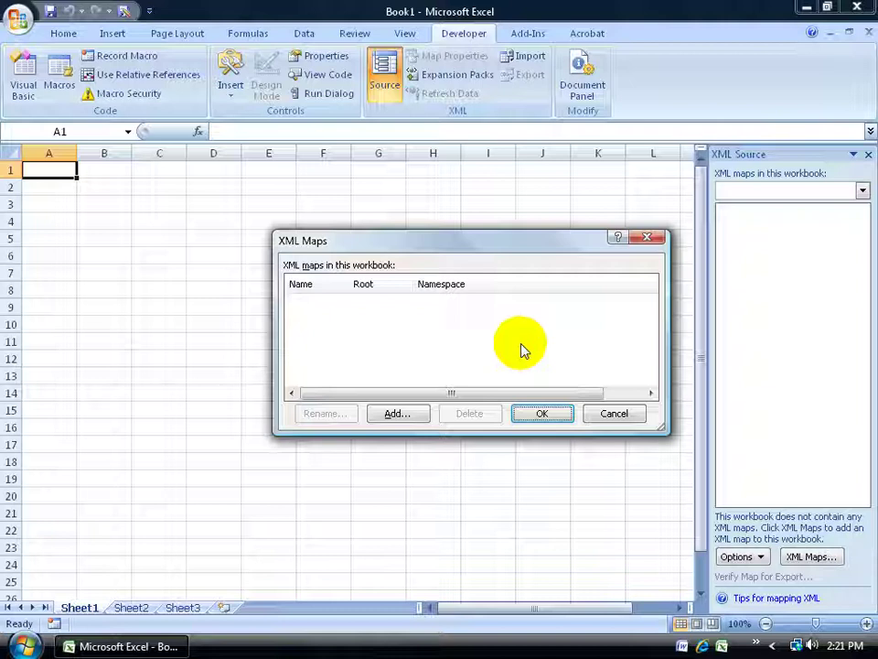
pyautogui.click(396, 414)
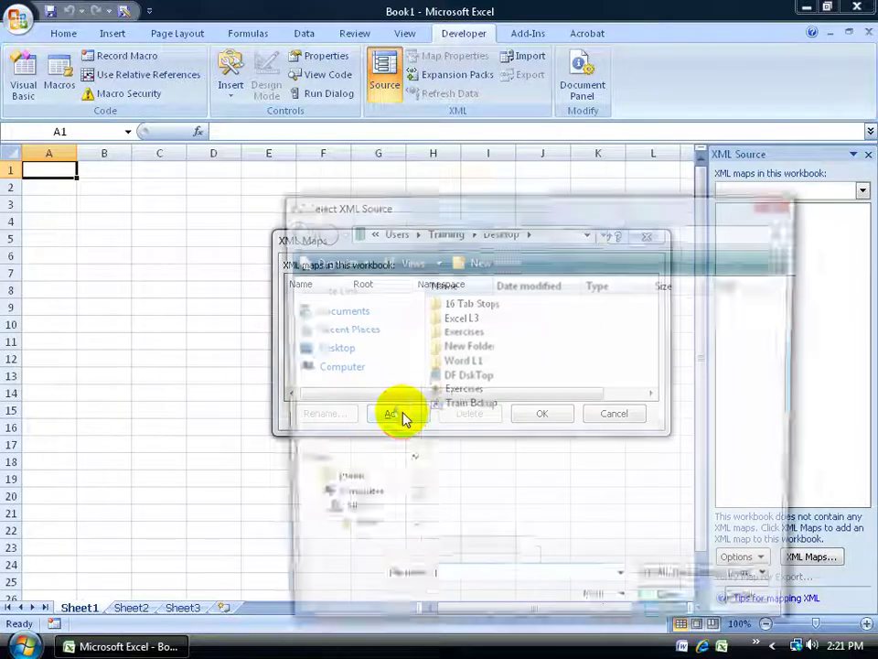
pyautogui.doubleClick(448, 332)
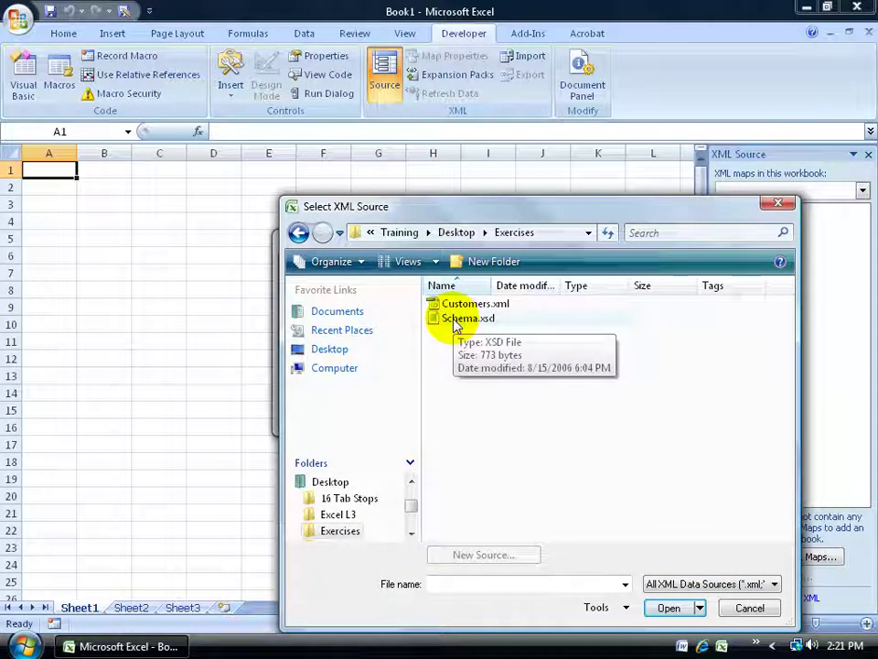
pyautogui.doubleClick(455, 319)
pyautogui.click(374, 307)
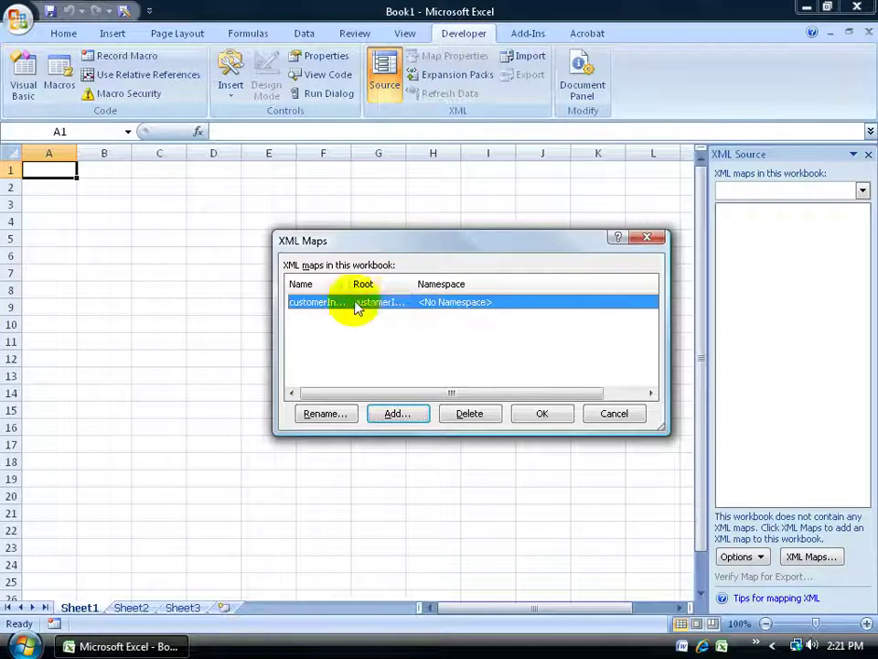
pyautogui.moveTo(351, 284); pyautogui.dragTo(419, 286)
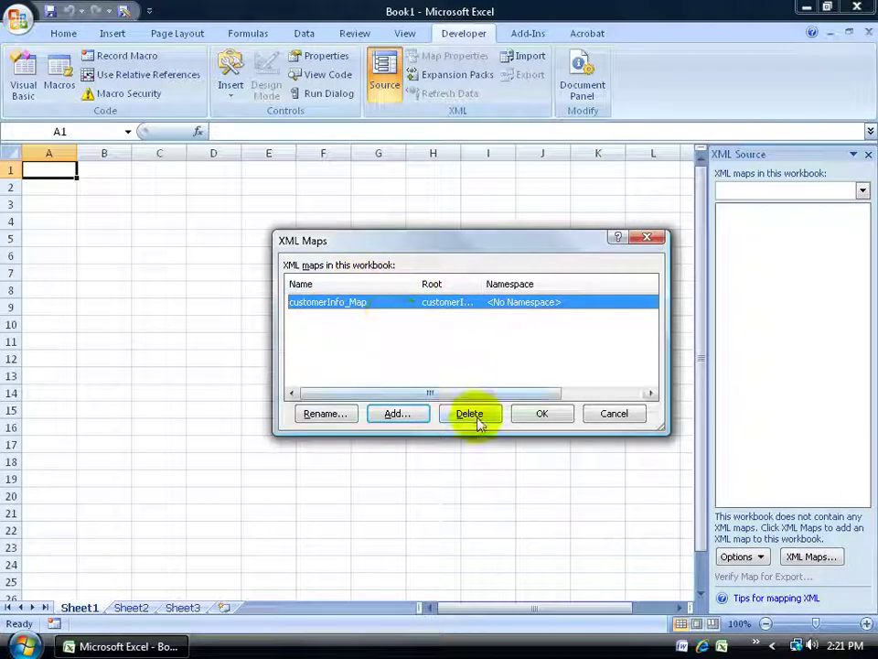
pyautogui.click(547, 416)
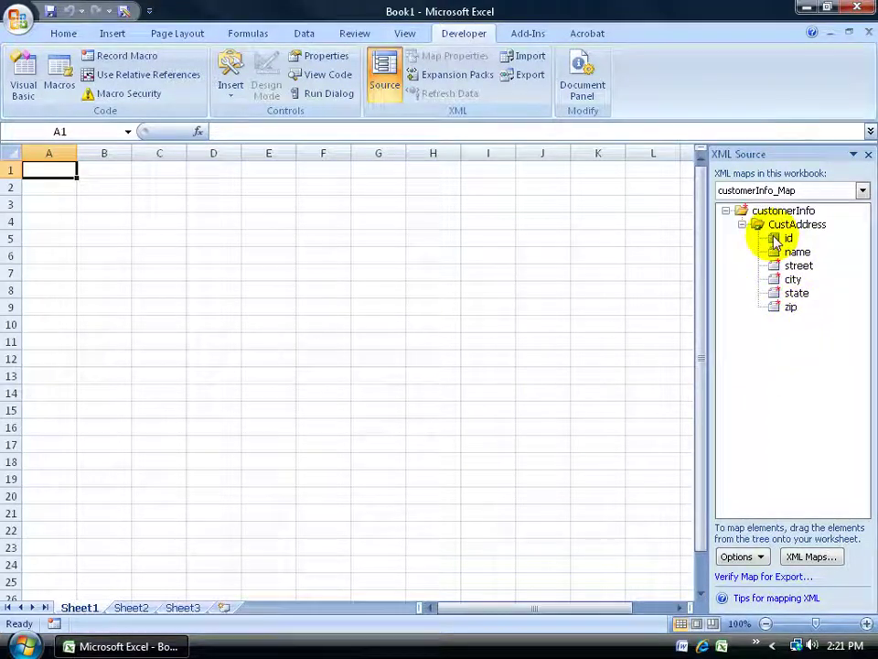
# Map the id element to cell A1 and the name element to cell B1
pyautogui.moveTo(774, 239); pyautogui.dragTo(64, 168)
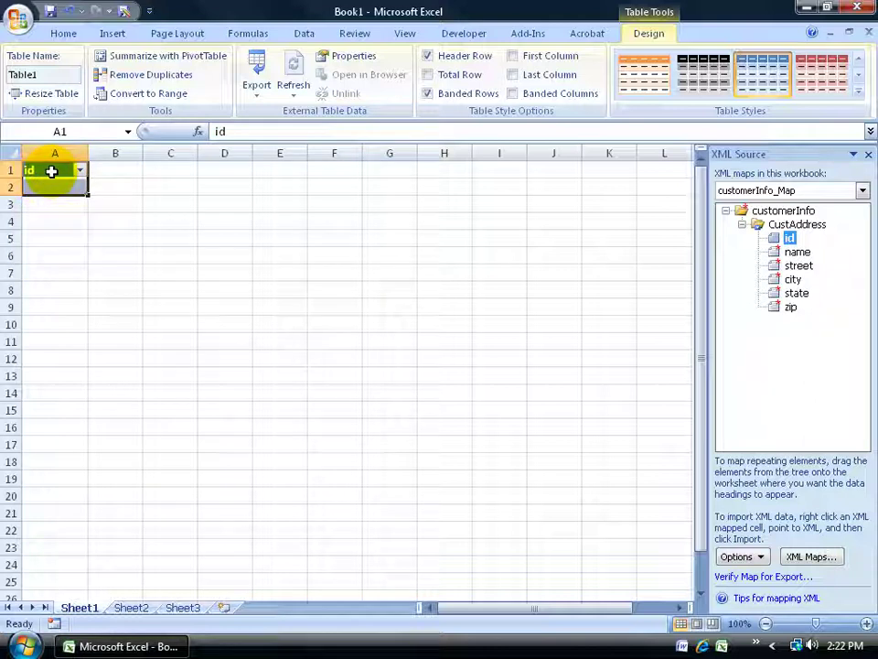
pyautogui.click(796, 252)
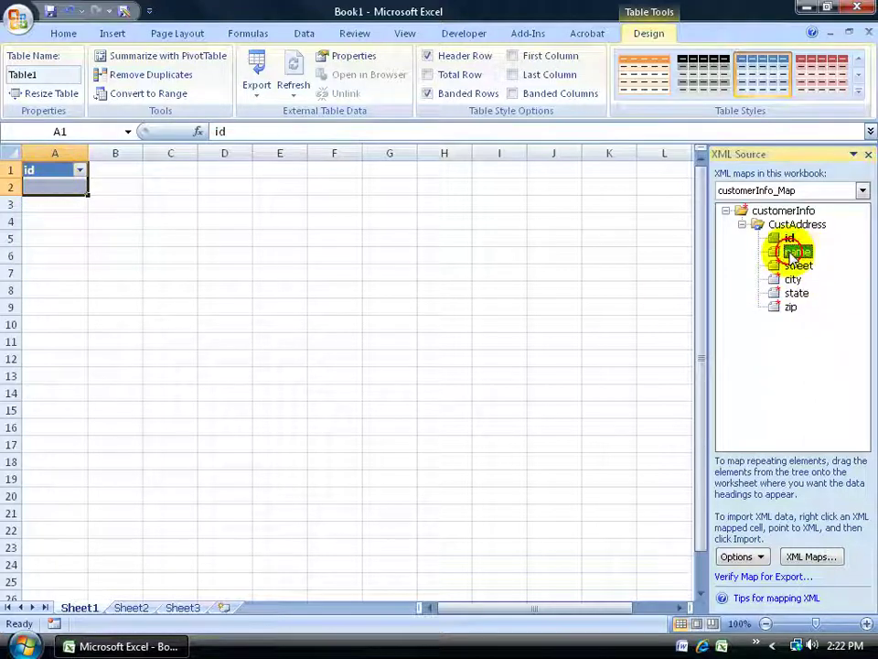
pyautogui.moveTo(779, 256); pyautogui.dragTo(125, 177)
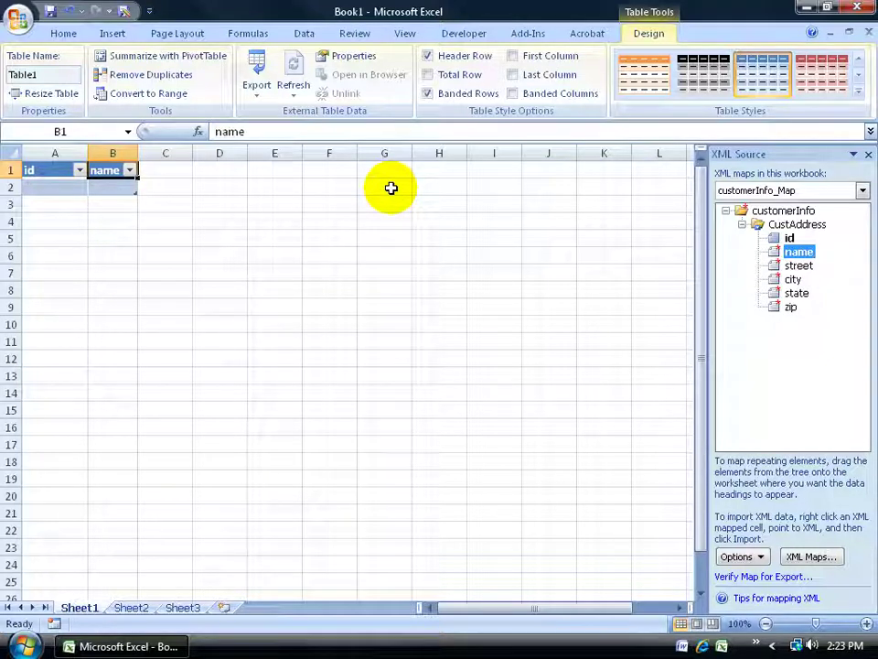
# Map the street element to cell E8 and move its table to C1 beside the name column
pyautogui.click(790, 267)
pyautogui.moveTo(784, 272); pyautogui.dragTo(275, 290)
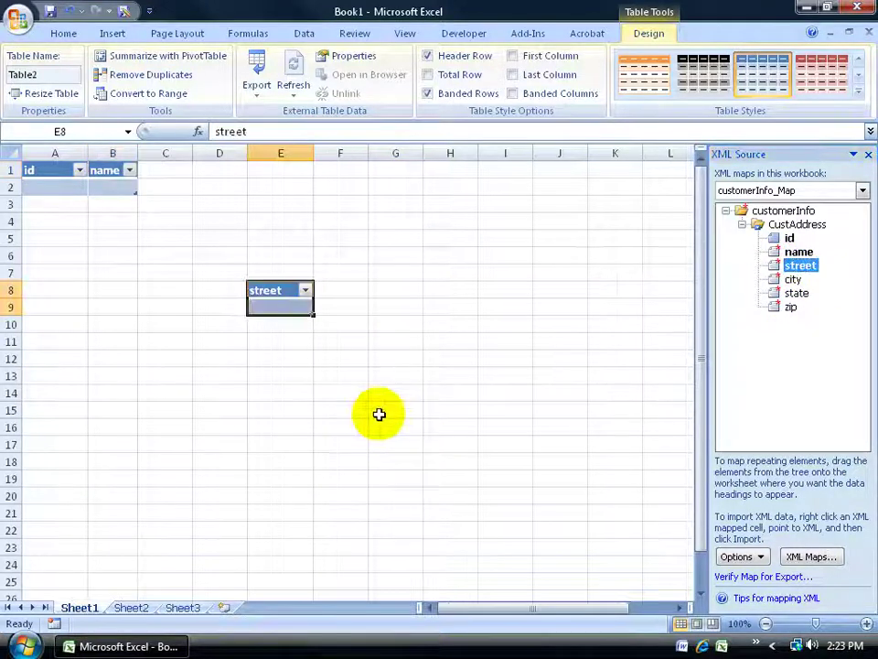
pyautogui.click(395, 341)
pyautogui.click(277, 285)
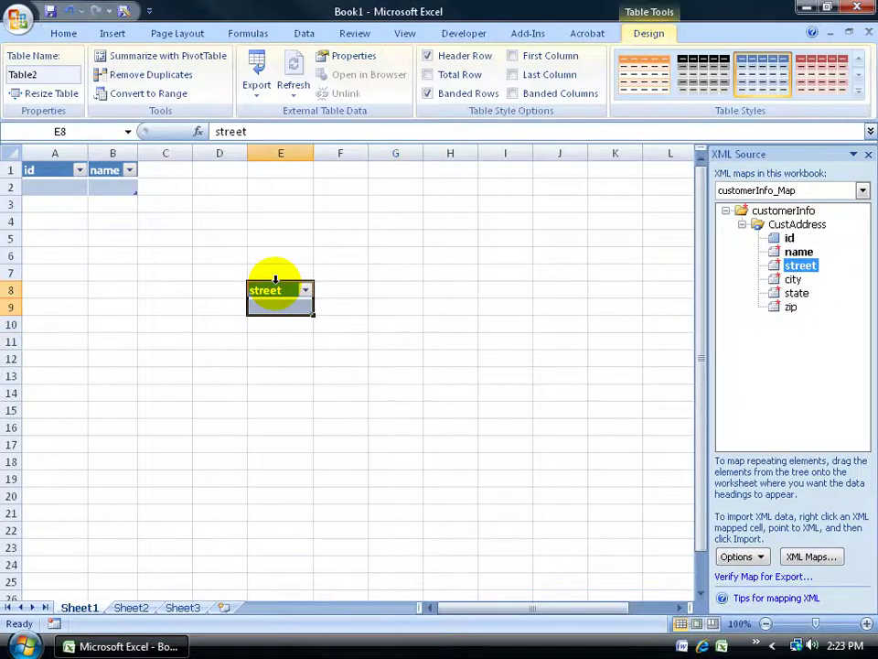
pyautogui.moveTo(282, 284); pyautogui.dragTo(167, 179)
pyautogui.click(272, 240)
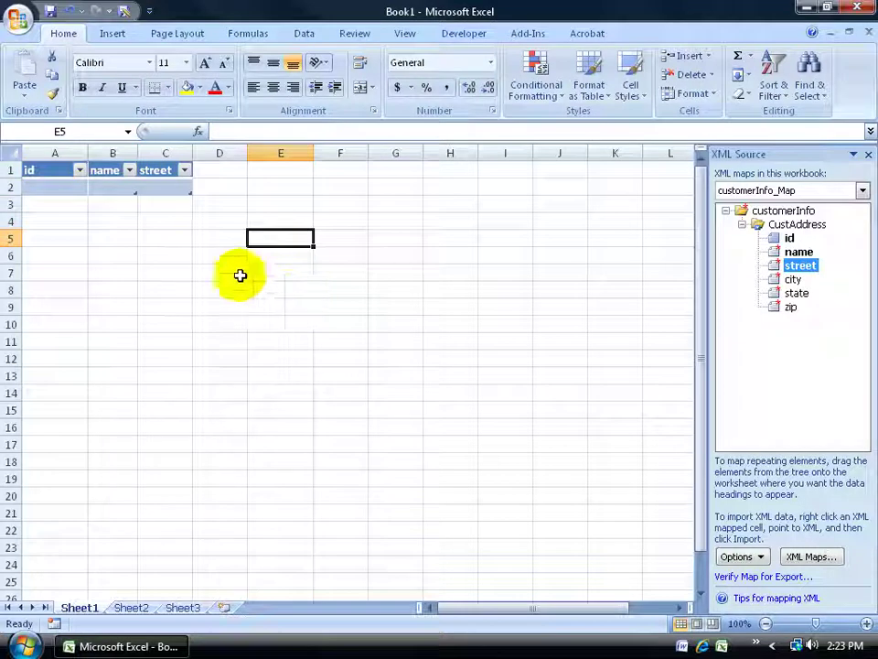
pyautogui.click(169, 185)
pyautogui.moveTo(110, 187); pyautogui.dragTo(55, 188)
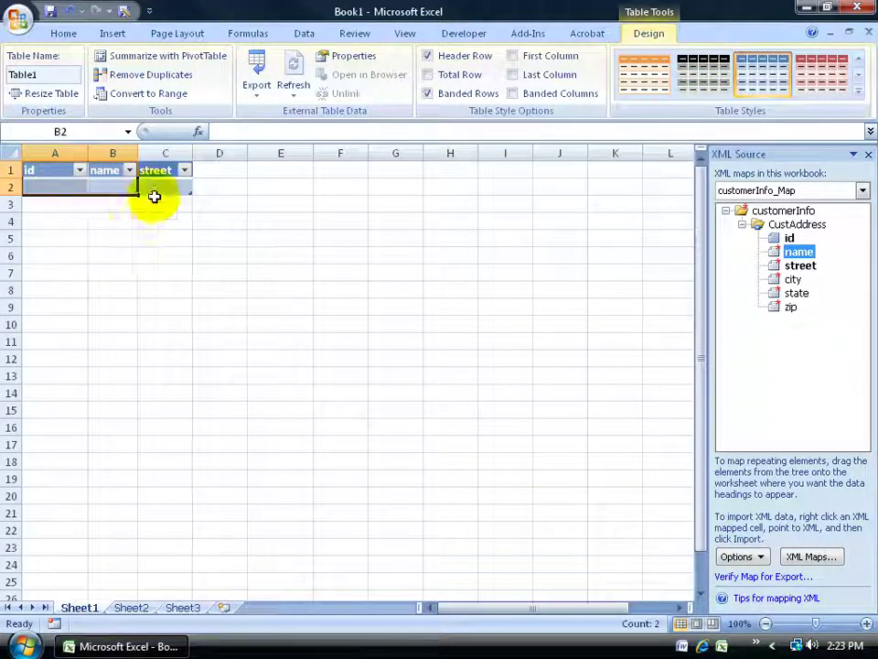
pyautogui.press('Right')
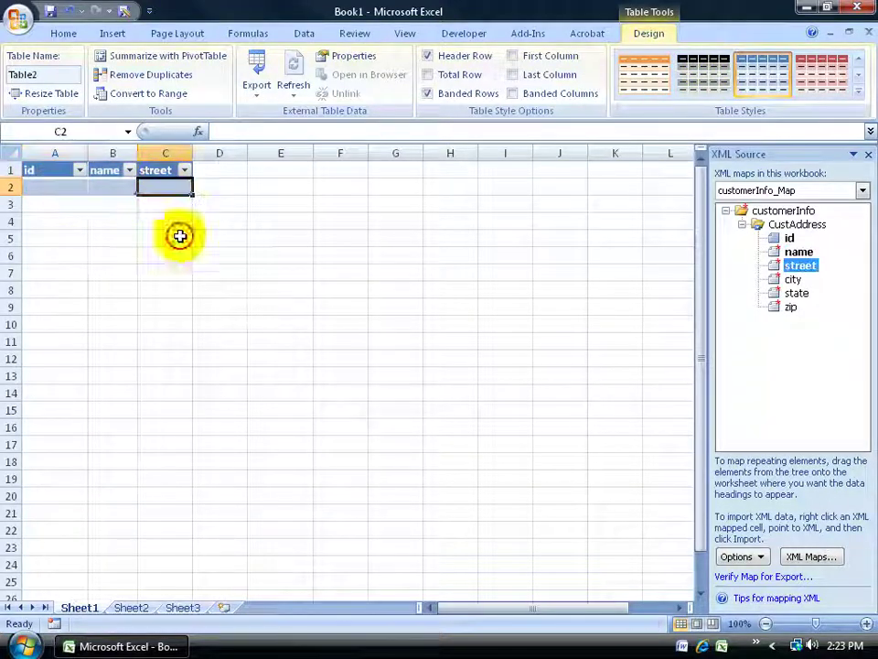
pyautogui.click(211, 278)
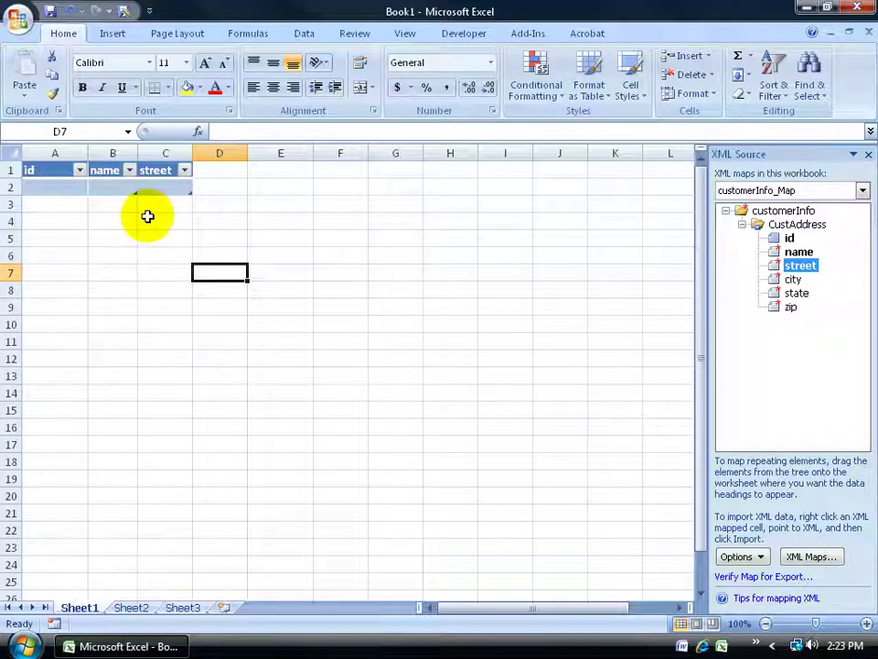
# Map the city element to cell C8 and insert a worksheet column before the name column
pyautogui.moveTo(792, 279); pyautogui.dragTo(190, 290)
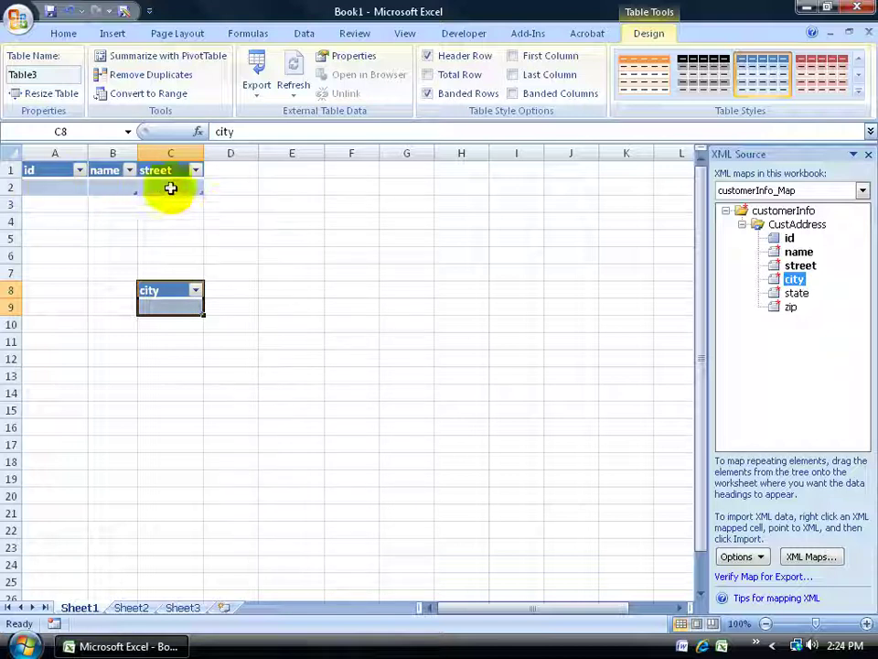
pyautogui.click(115, 153)
pyautogui.rightClick(117, 152)
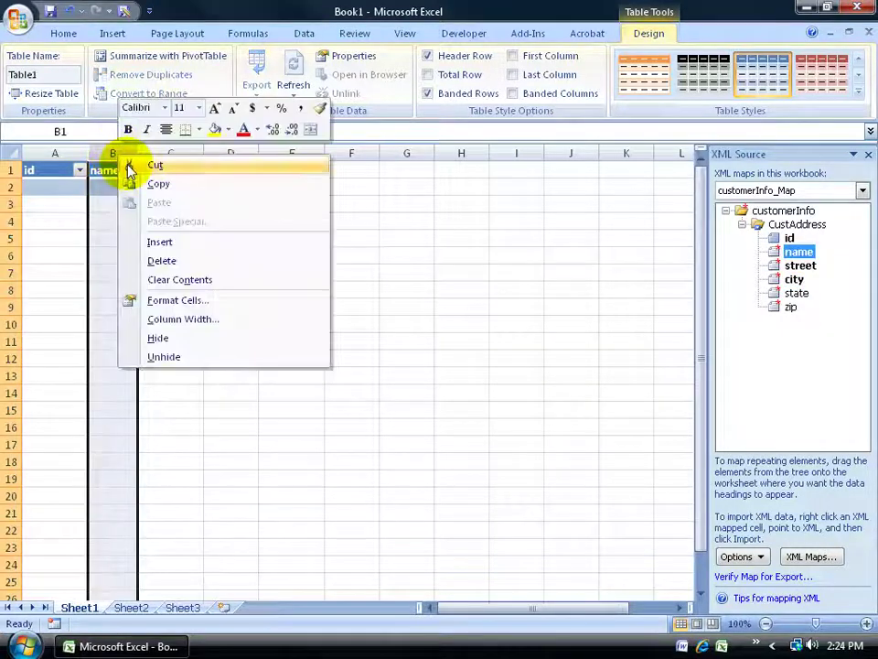
pyautogui.click(148, 241)
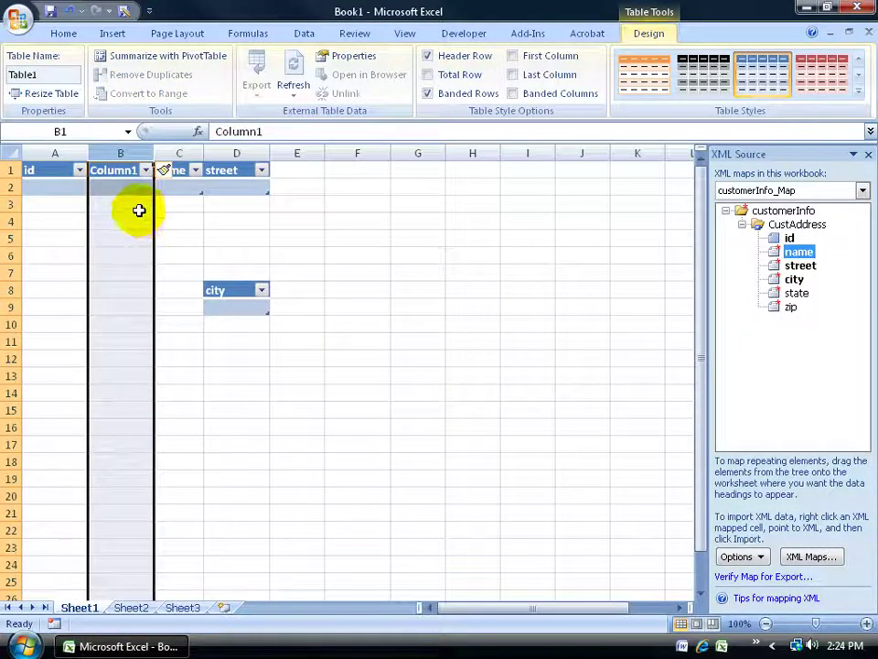
pyautogui.click(143, 209)
# Delete all the separately mapped tables from Sheet1
pyautogui.moveTo(361, 324); pyautogui.dragTo(41, 168)
pyautogui.press('Delete')
pyautogui.click(375, 275)
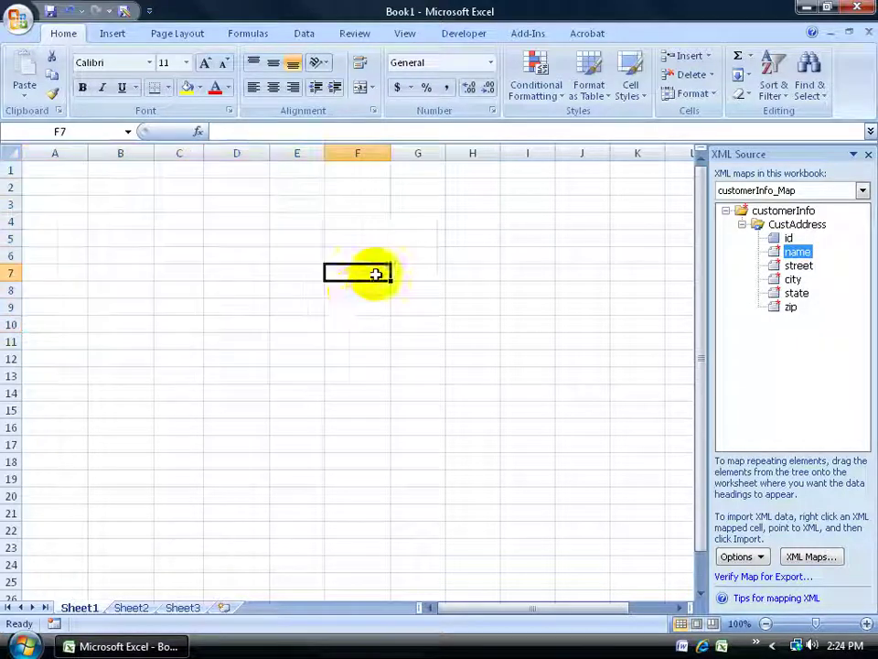
# Map the id, name, street, city, state and zip elements together as one table starting at A1
pyautogui.click(778, 240)
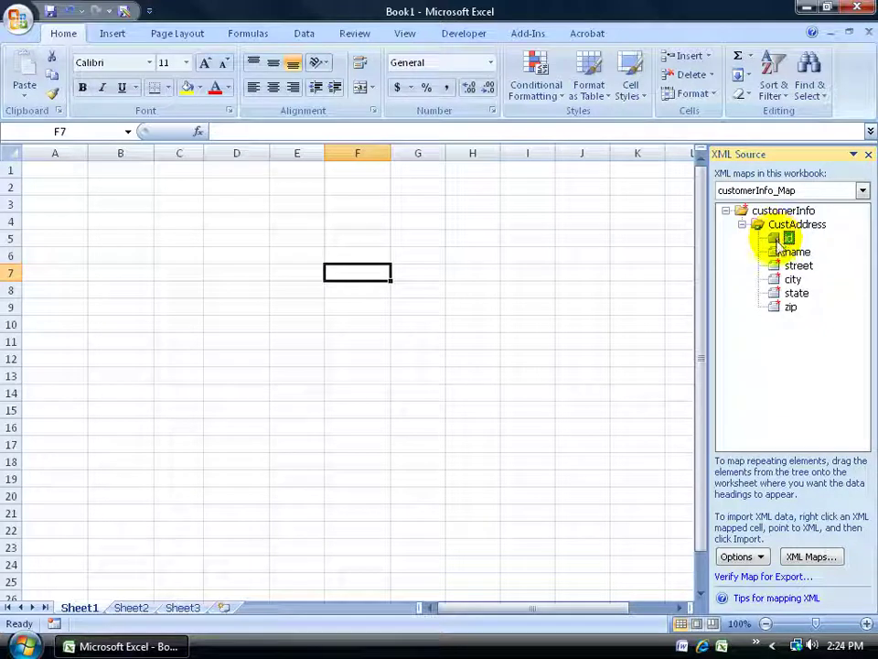
pyautogui.keyDown('ctrl'); pyautogui.click(779, 253); pyautogui.keyUp('ctrl')
pyautogui.keyDown('ctrl'); pyautogui.click(779, 267); pyautogui.keyUp('ctrl')
pyautogui.keyDown('ctrl'); pyautogui.click(779, 280); pyautogui.keyUp('ctrl')
pyautogui.keyDown('ctrl'); pyautogui.click(779, 294); pyautogui.keyUp('ctrl')
pyautogui.keyDown('ctrl'); pyautogui.click(778, 307); pyautogui.keyUp('ctrl')
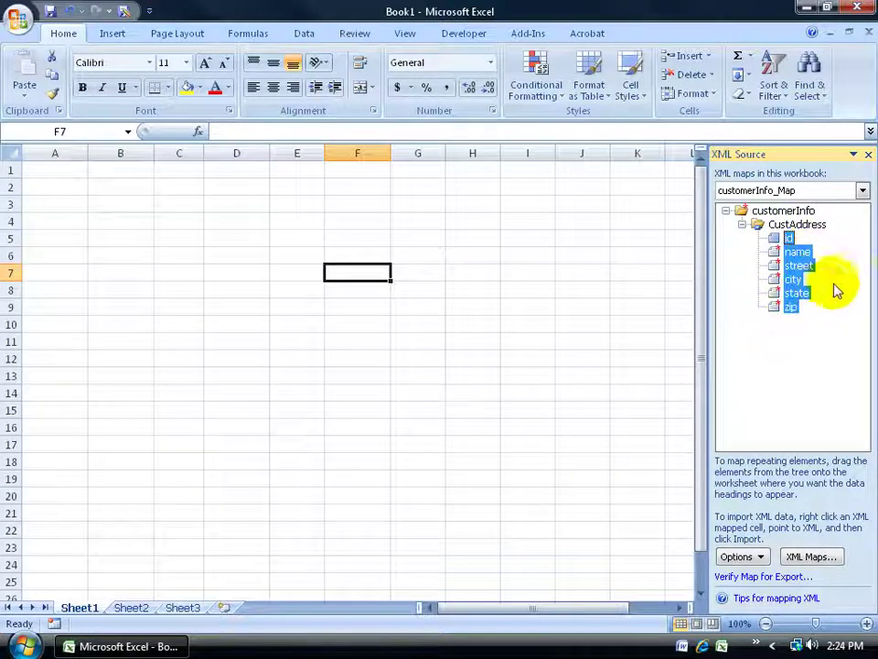
pyautogui.moveTo(774, 266); pyautogui.dragTo(60, 168)
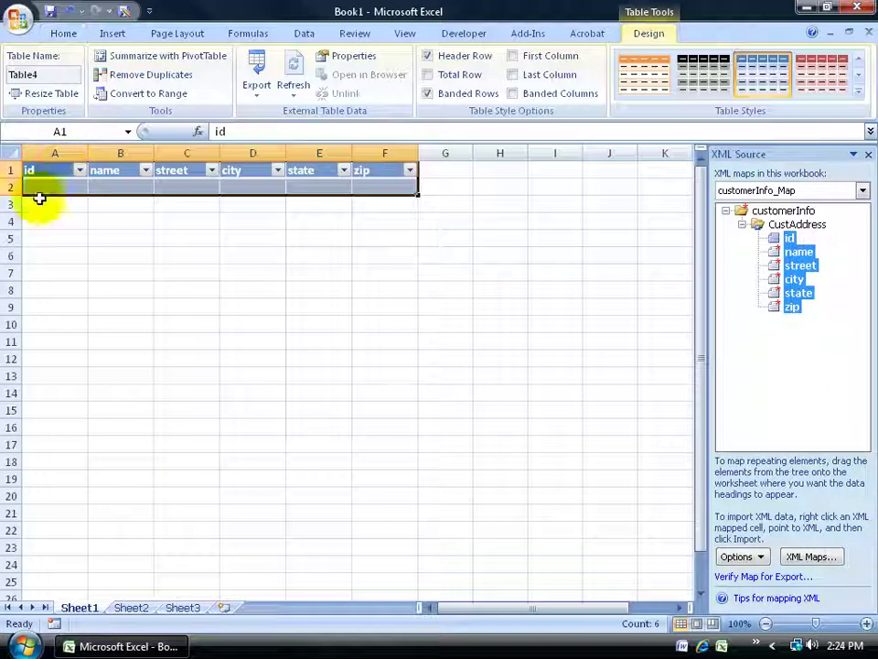
pyautogui.click(510, 238)
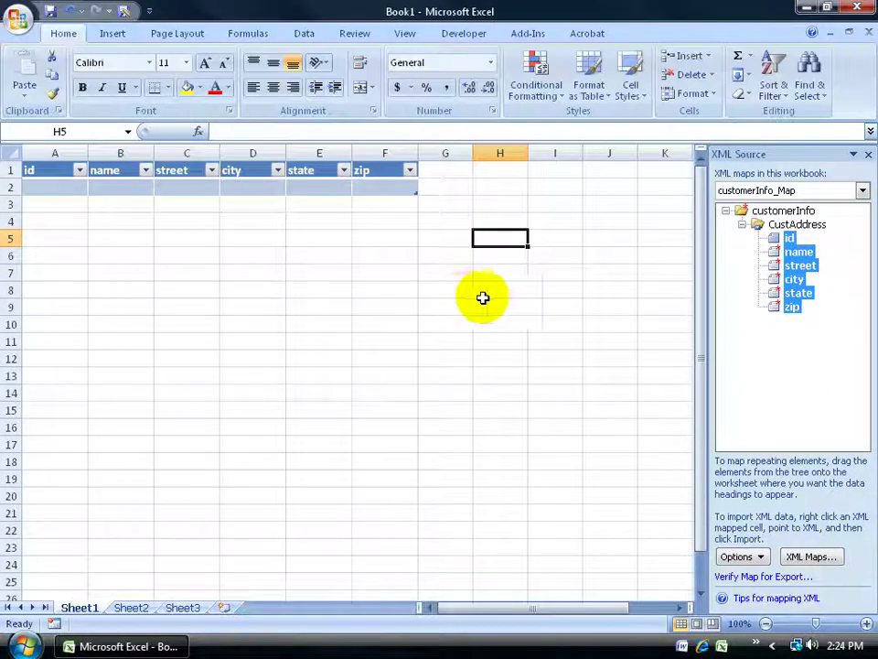
# Preview the black-header table style on the mapped customer table
pyautogui.moveTo(366, 185); pyautogui.dragTo(59, 170)
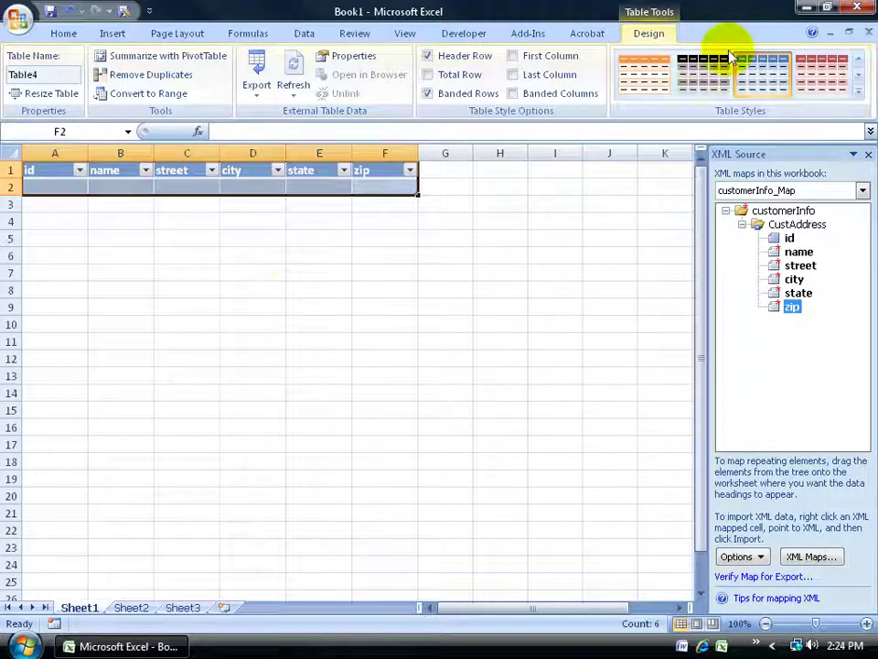
pyautogui.click(702, 75)
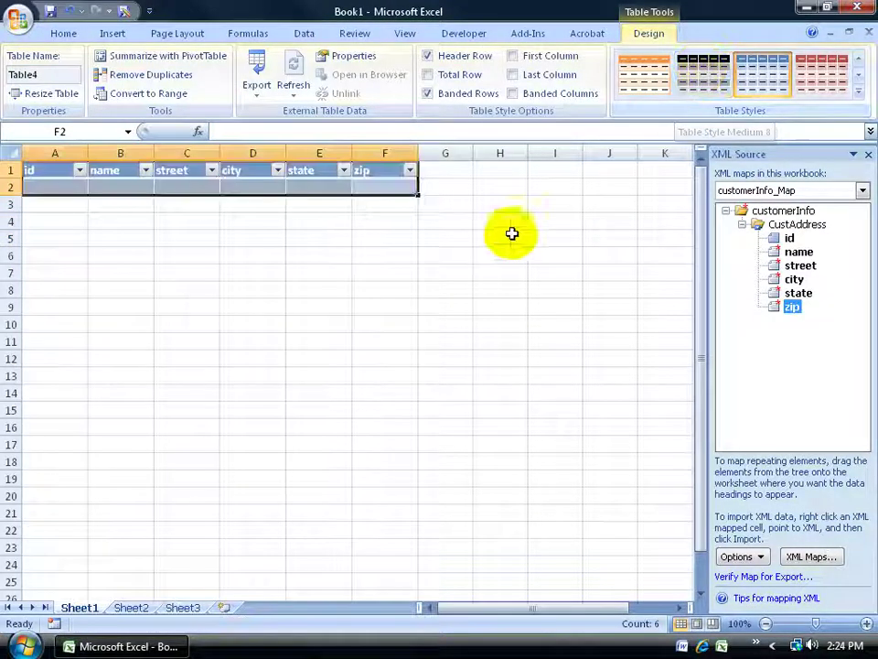
pyautogui.click(500, 237)
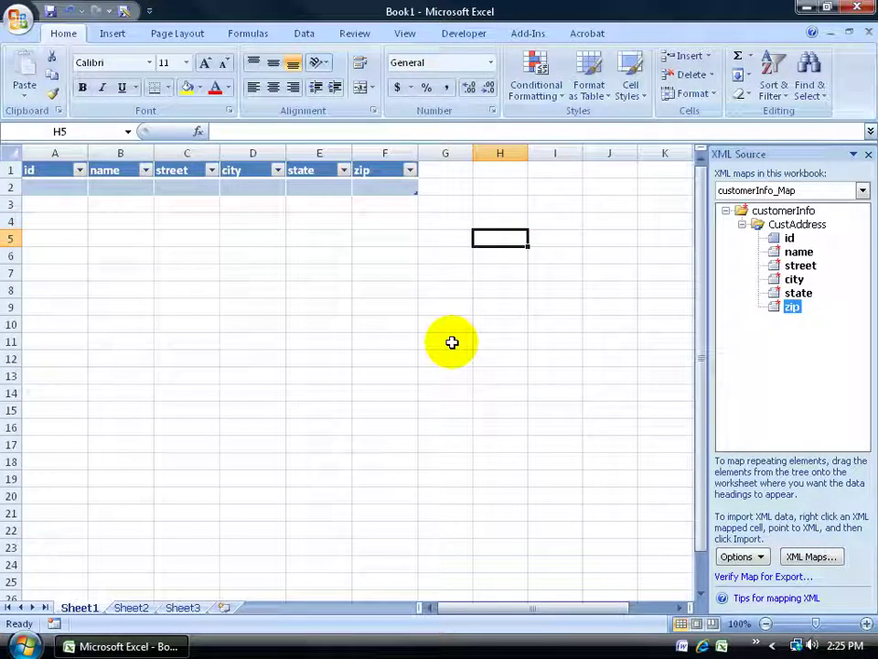
# Import the Customers.xml data into the mapped table and check the imported name column
pyautogui.click(51, 169)
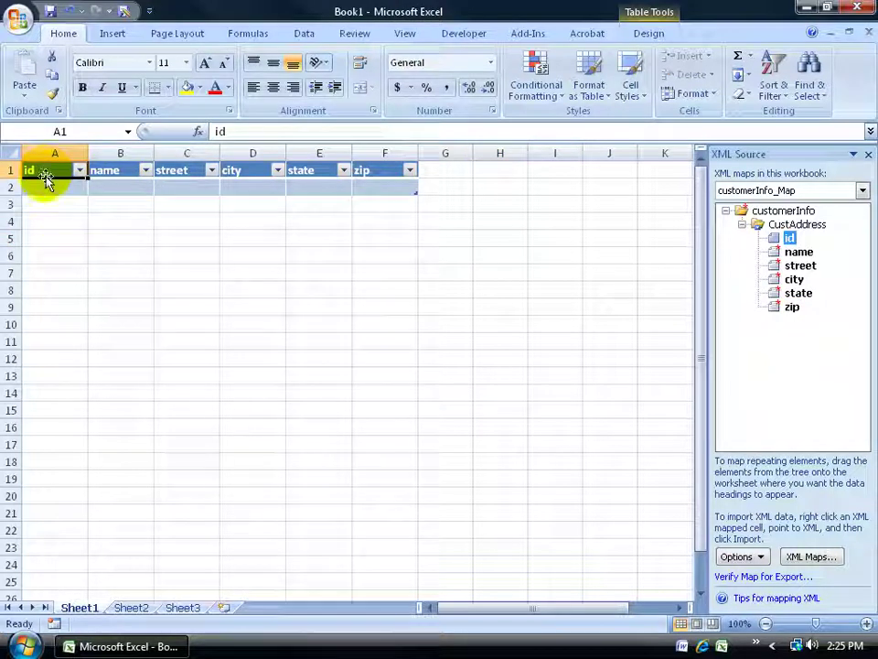
pyautogui.click(98, 165)
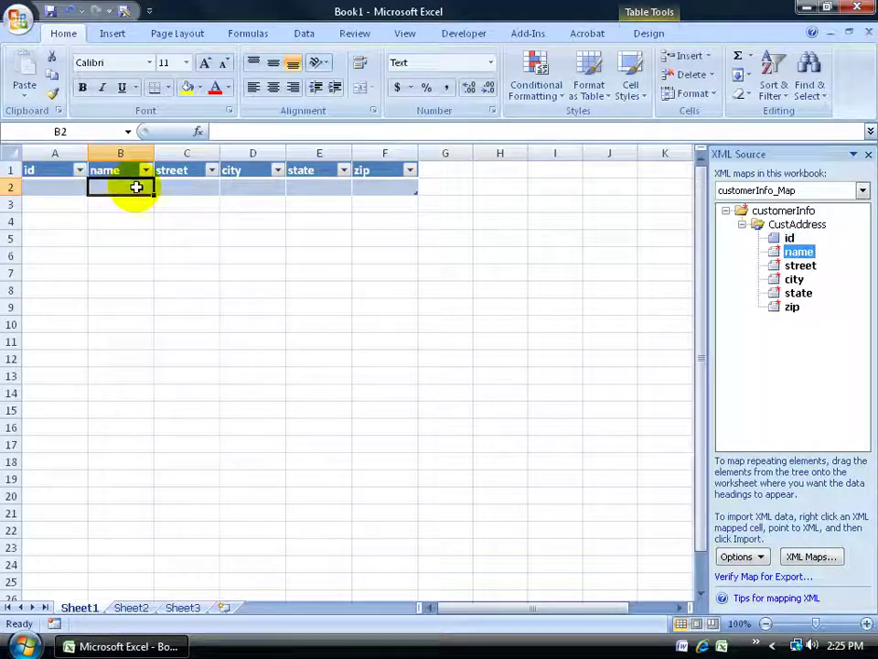
pyautogui.click(171, 171)
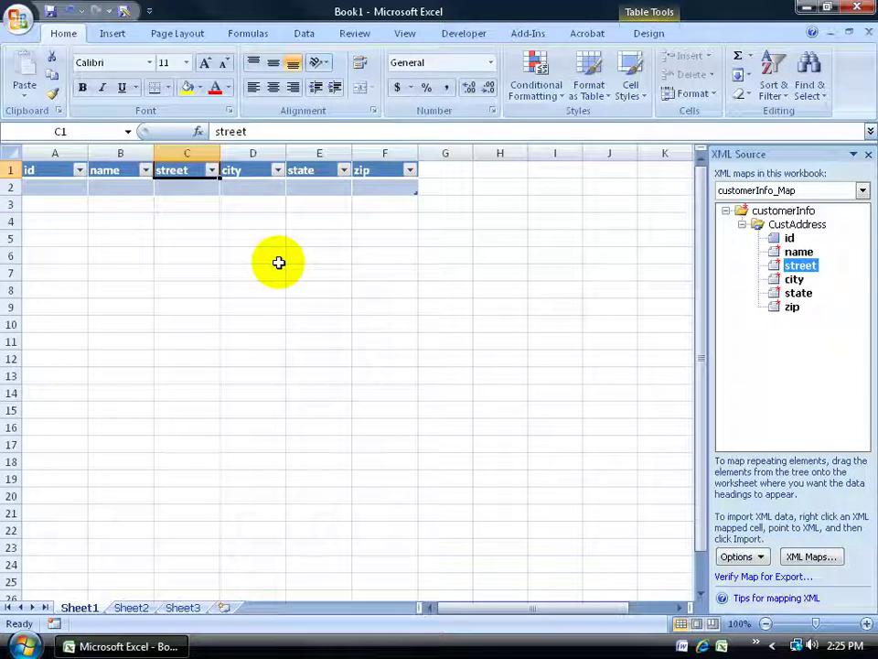
pyautogui.click(468, 33)
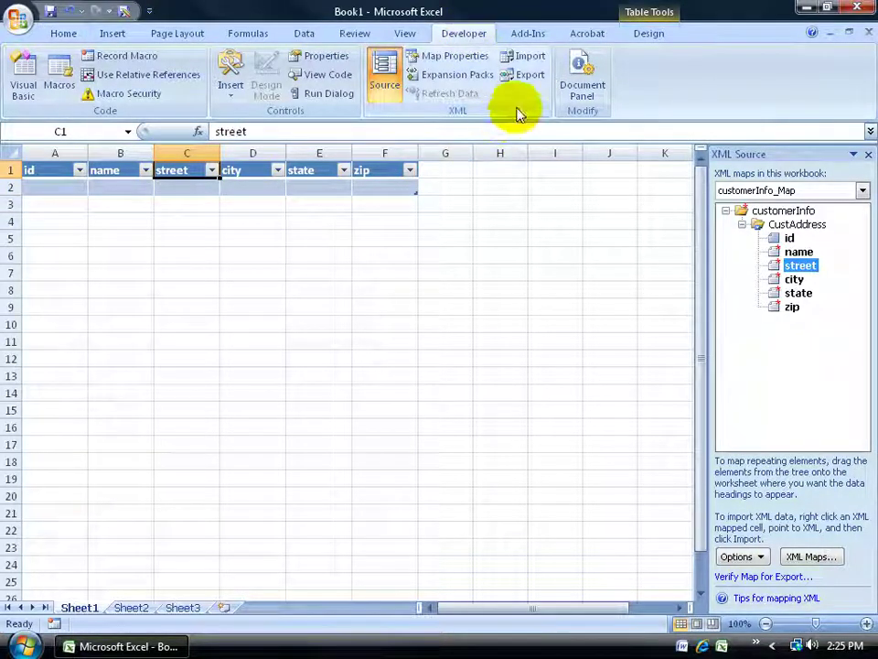
pyautogui.click(533, 59)
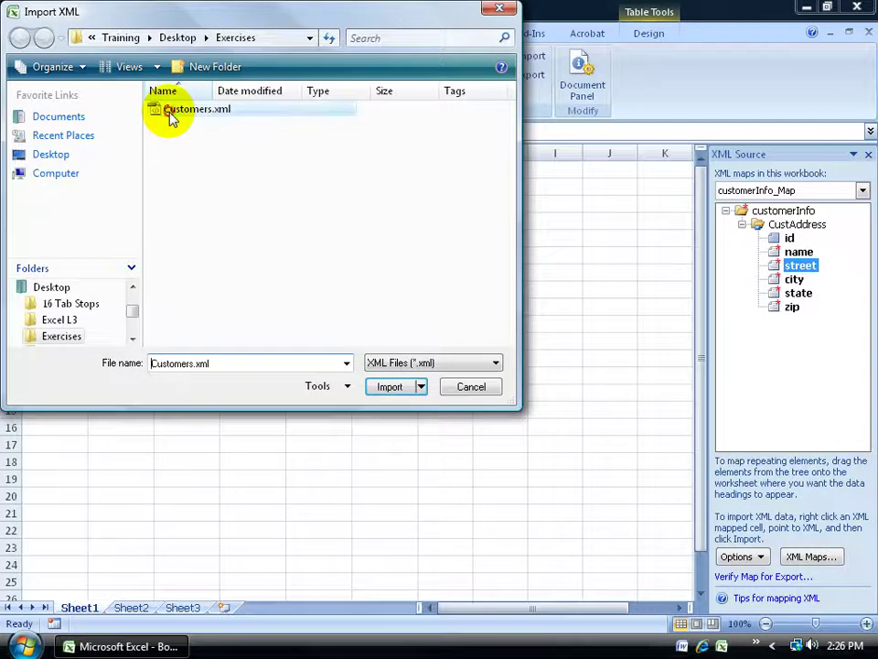
pyautogui.doubleClick(170, 112)
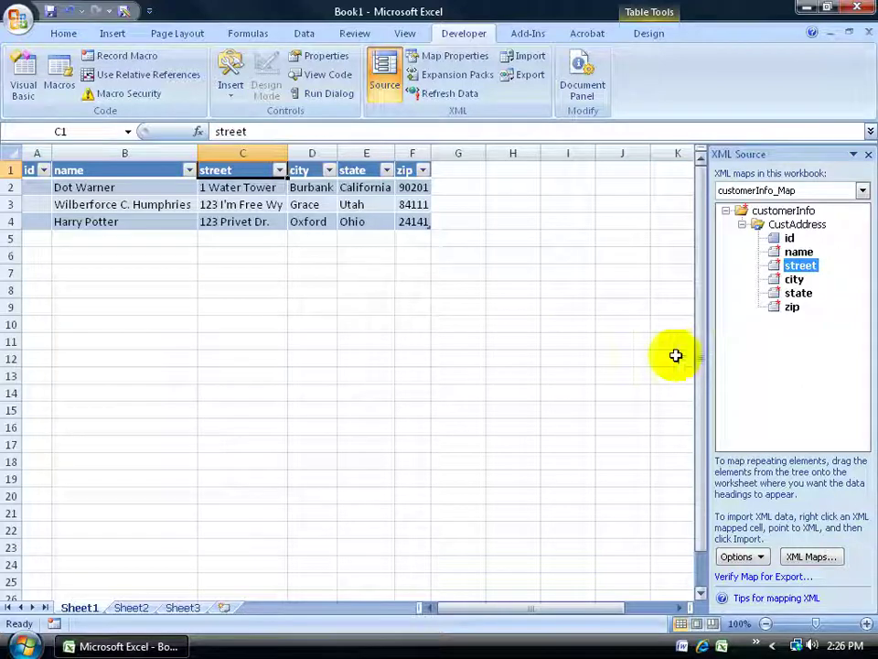
pyautogui.click(99, 186)
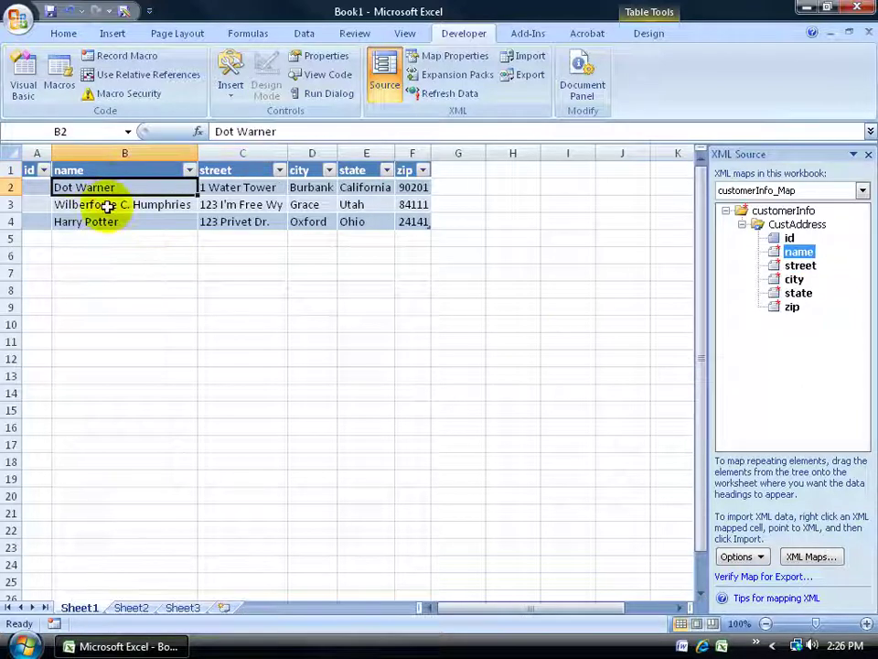
pyautogui.click(93, 171)
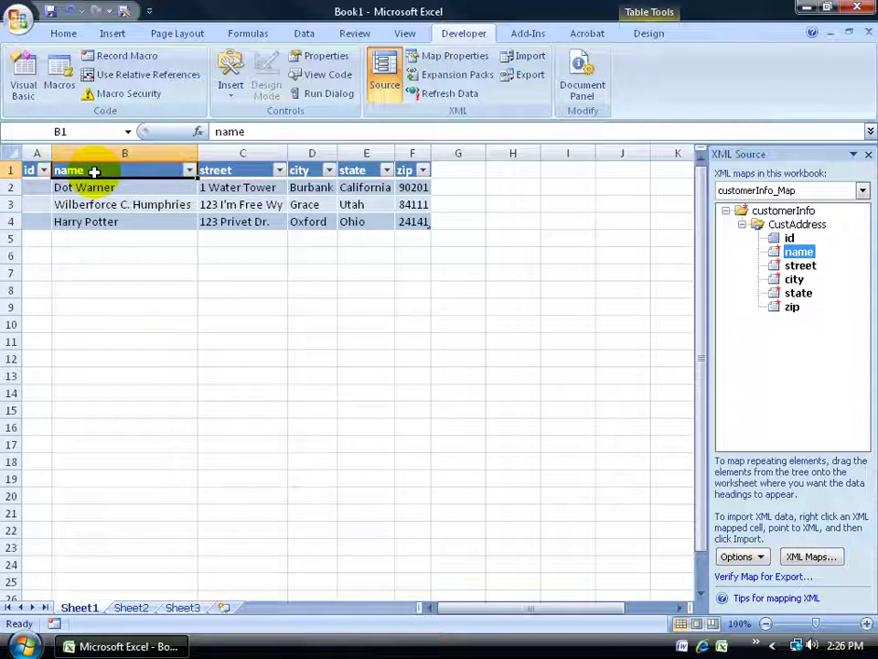
# Check the imported street, city, state and zip values in the first customer row
pyautogui.click(247, 188)
pyautogui.click(315, 188)
pyautogui.click(373, 189)
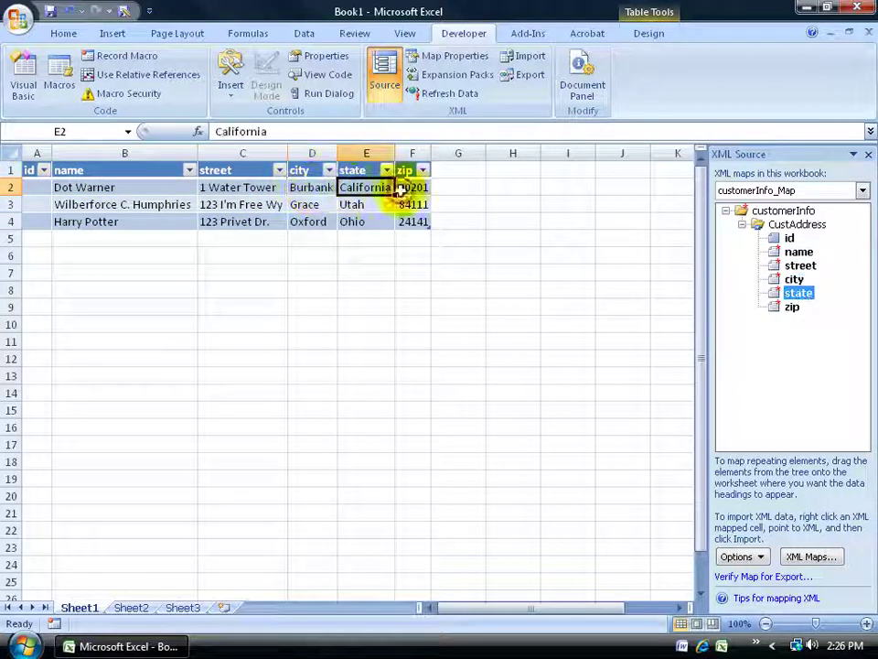
pyautogui.click(411, 189)
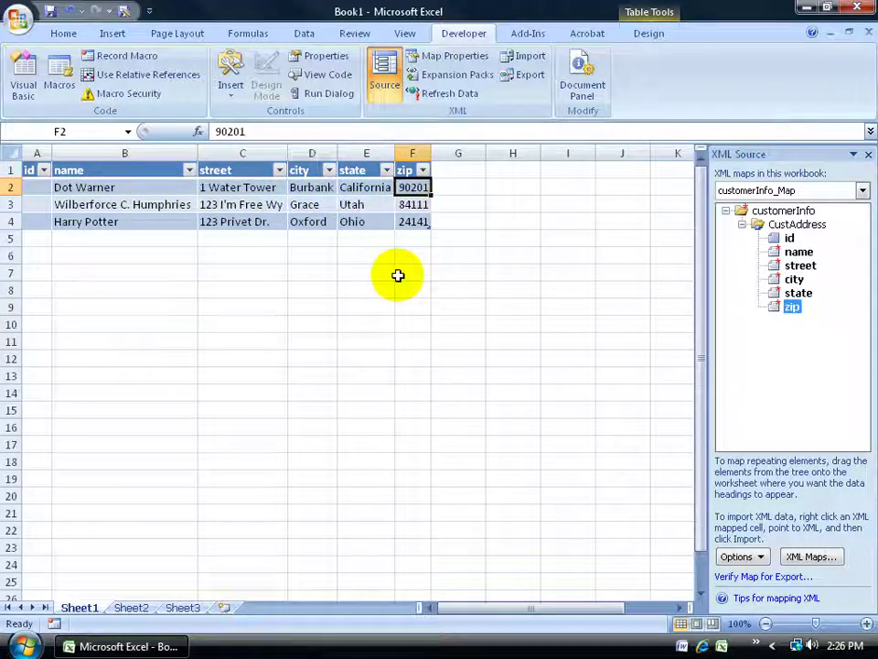
# Add a new customer record in row 5, entering the customer's full name, street, city, state and zip code
pyautogui.click(92, 239)
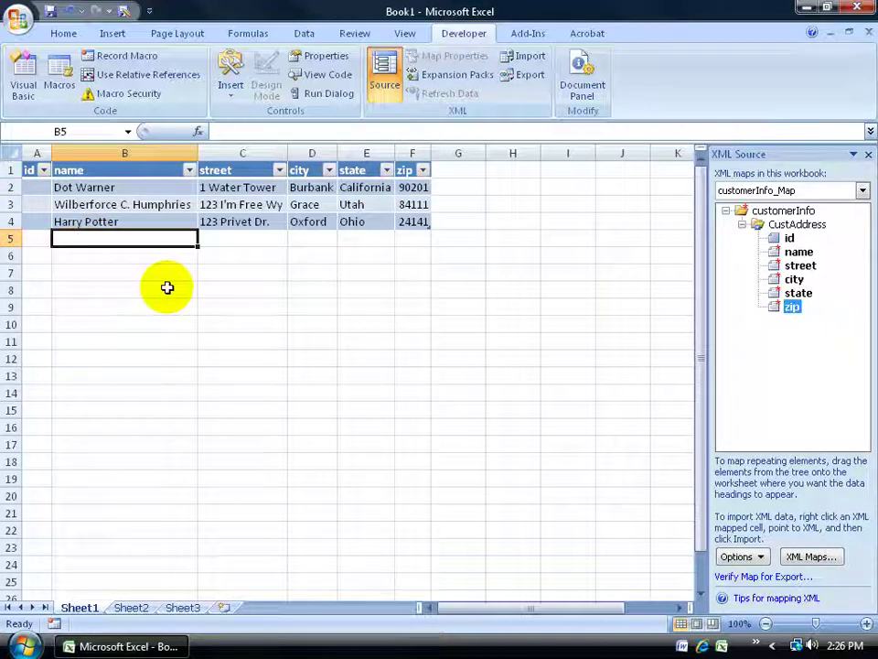
pyautogui.write('Don Juan')
pyautogui.press('Tab')
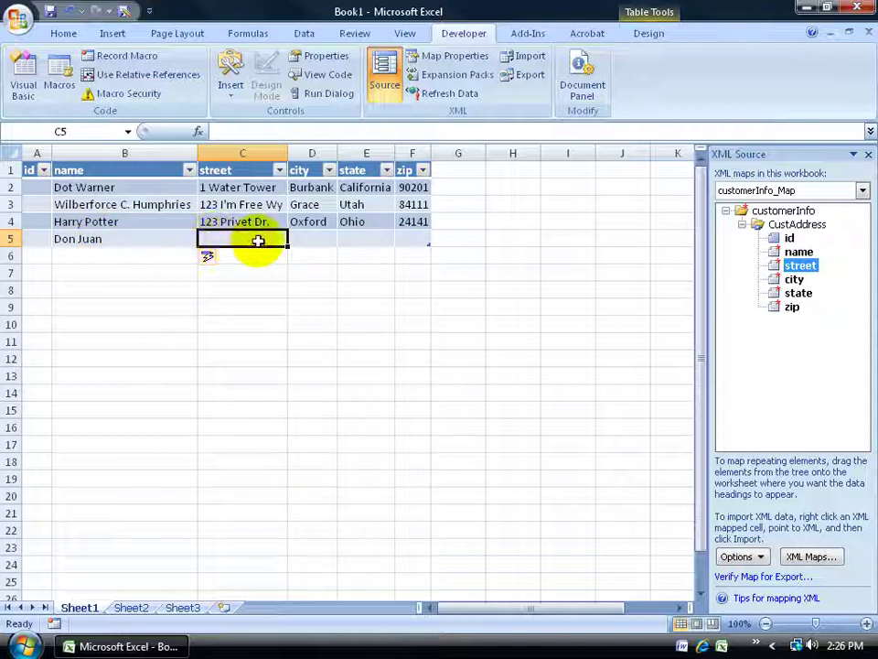
pyautogui.write('123 My Way')
pyautogui.press('Tab')
pyautogui.write('Sandy')
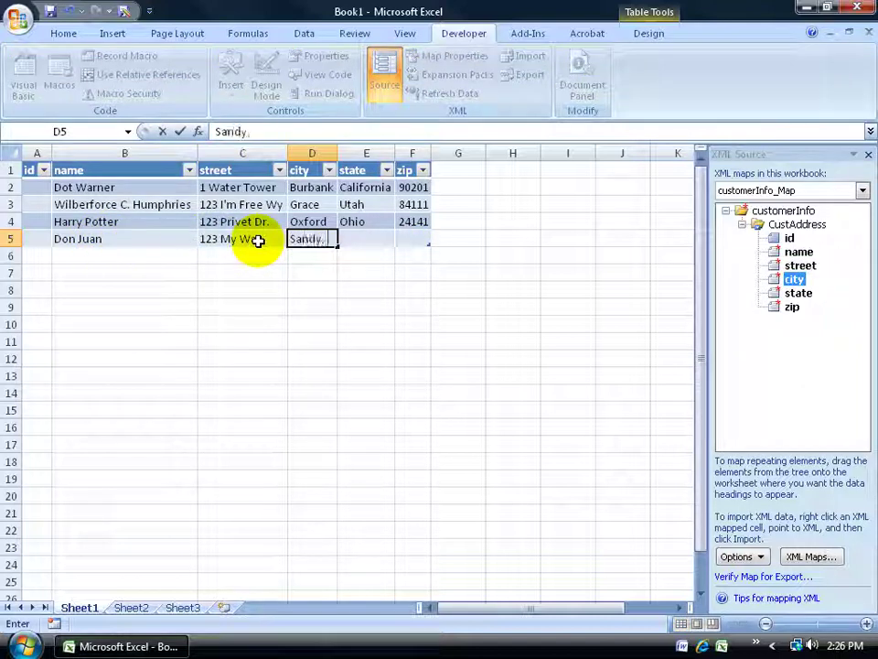
pyautogui.press('Tab')
pyautogui.write('Utah')
pyautogui.press('Tab')
pyautogui.write('84121')
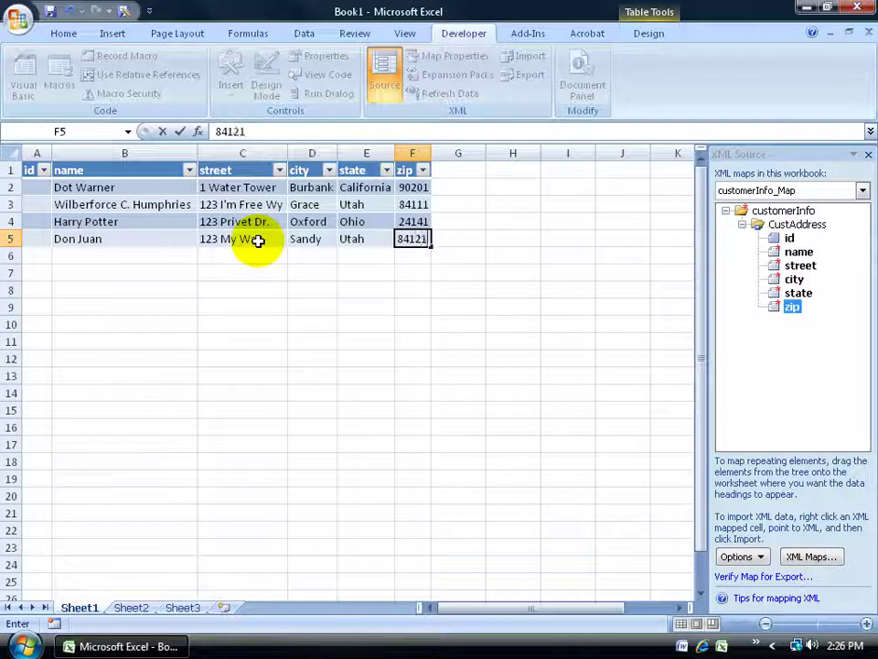
pyautogui.press('Return')
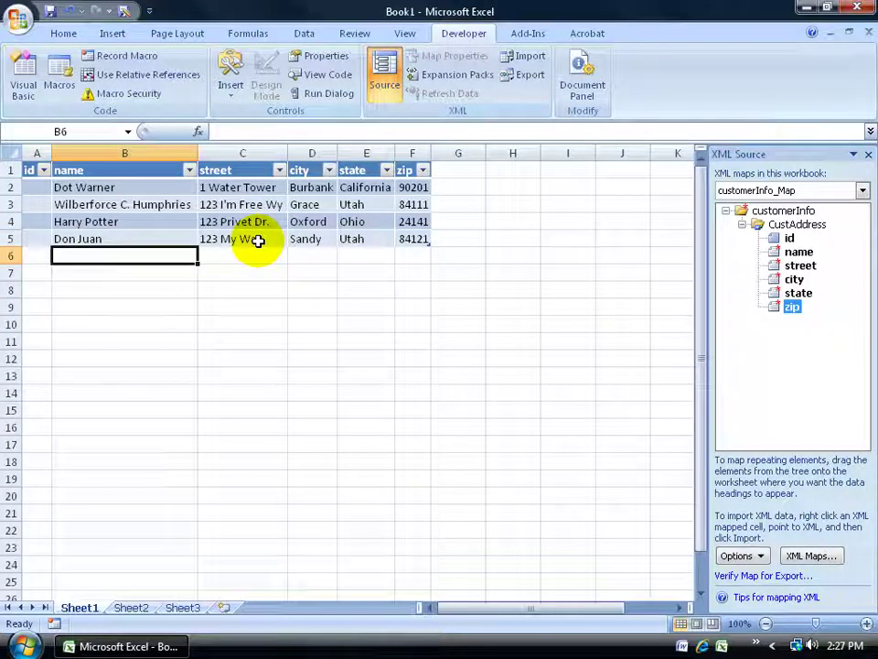
# Save the workbook as My Customer Data in the Exercises folder as an Excel Workbook (*.xlsx)
pyautogui.click(50, 11)
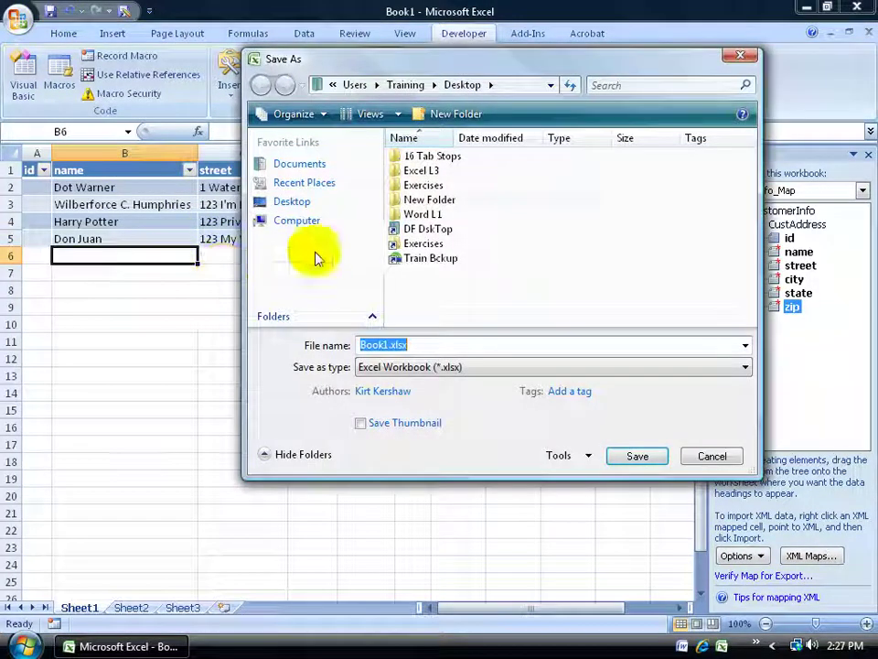
pyautogui.doubleClick(418, 187)
pyautogui.click(430, 338)
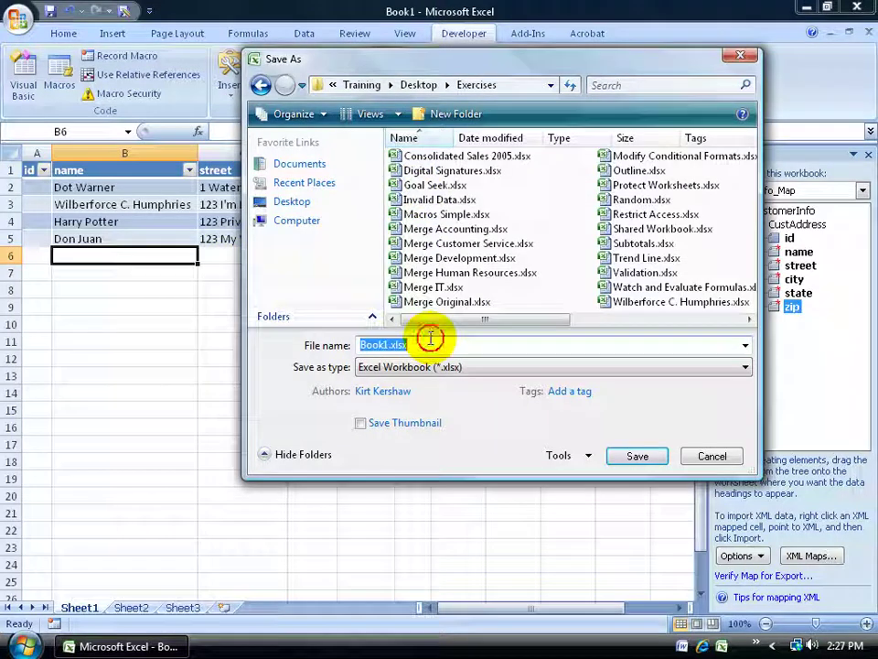
pyautogui.write('My Customer Data')
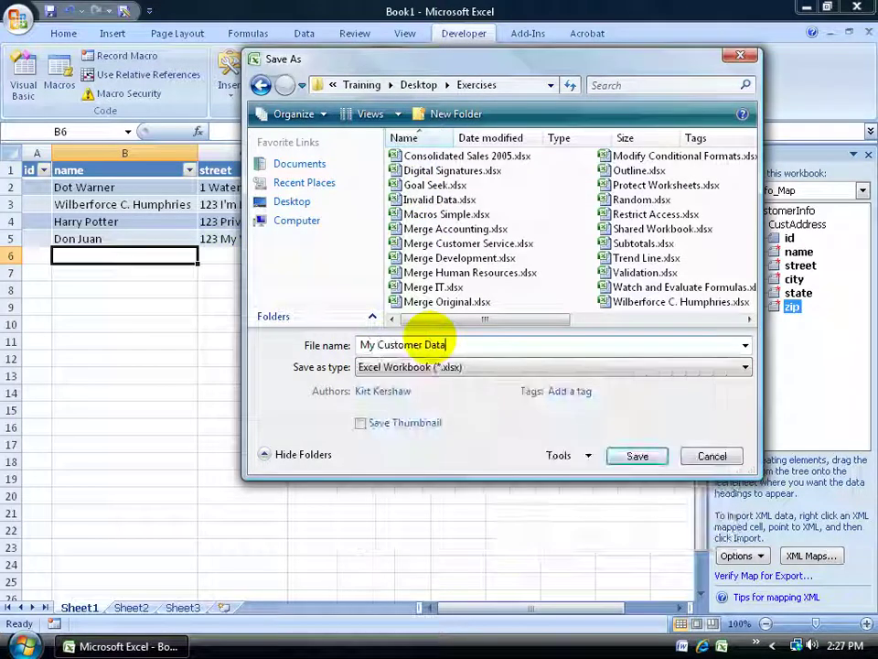
pyautogui.click(638, 454)
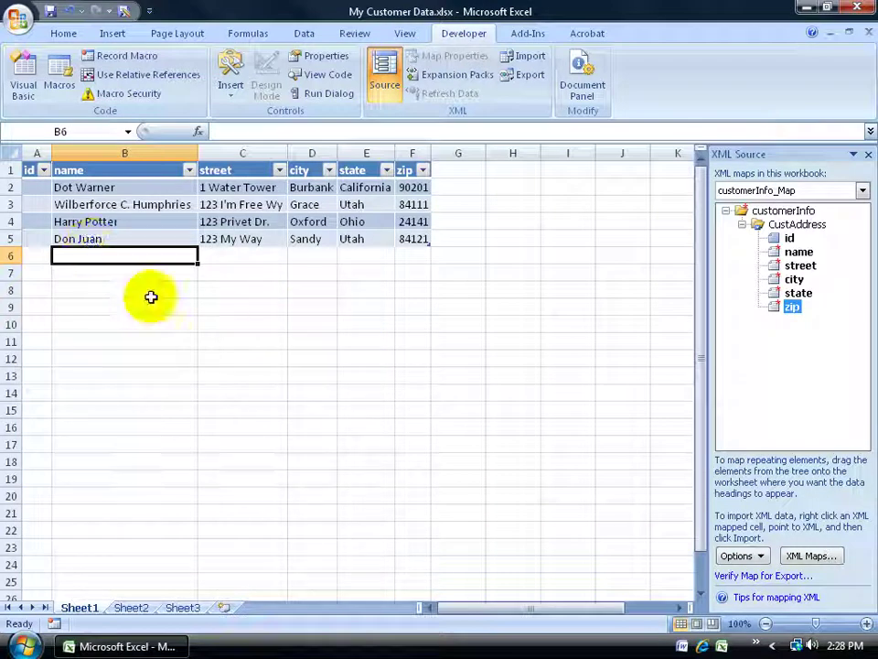
# Review the imported and added records, and export the mapped table as an XML file named Customer Update
pyautogui.moveTo(102, 187); pyautogui.dragTo(411, 221)
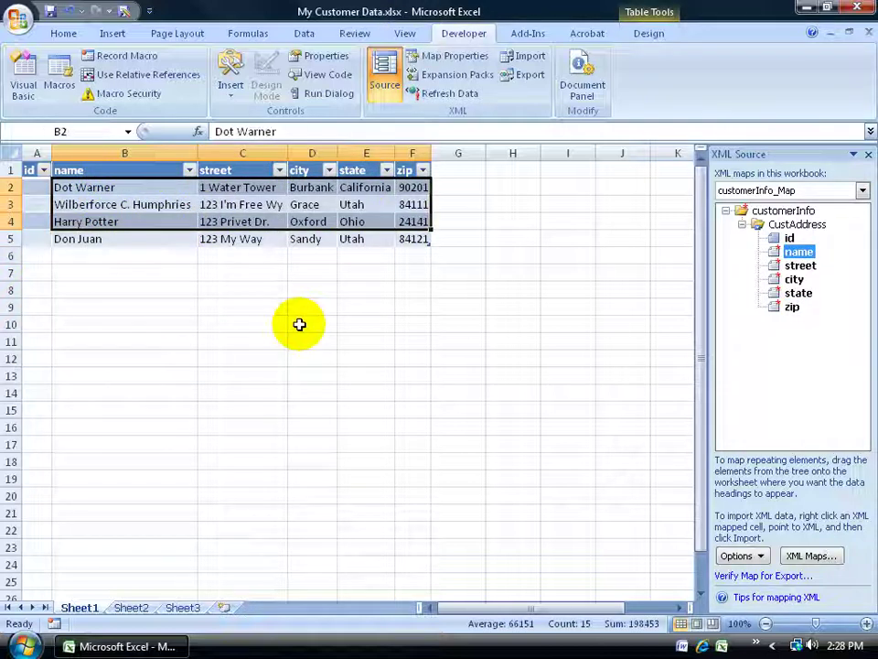
pyautogui.click(137, 239)
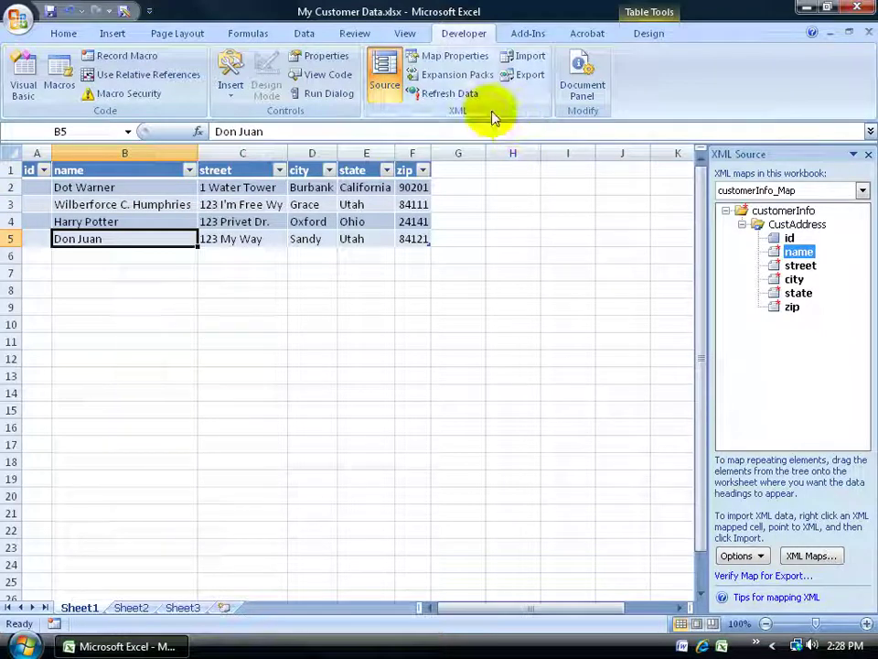
pyautogui.click(527, 74)
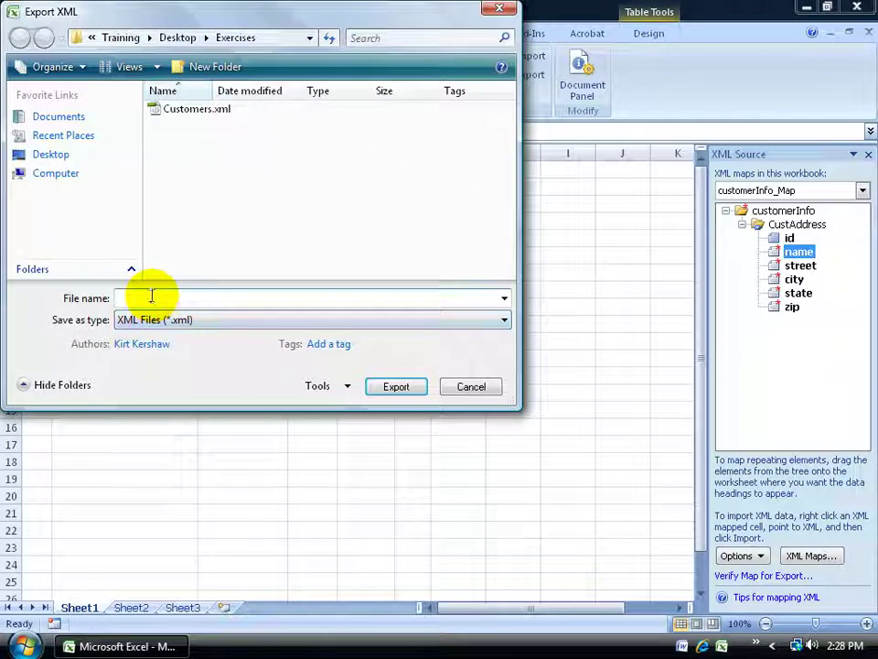
pyautogui.write('Customer Update')
pyautogui.click(395, 386)
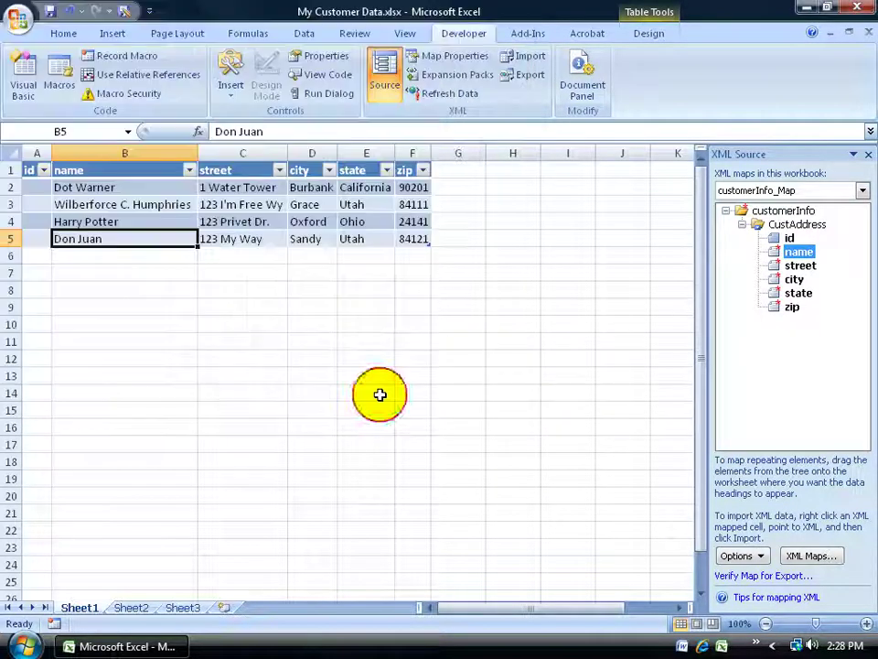
# Close Excel and examine Customer Update.xml from the Exercises folder in Notepad, down to the last customer record
pyautogui.click(863, 9)
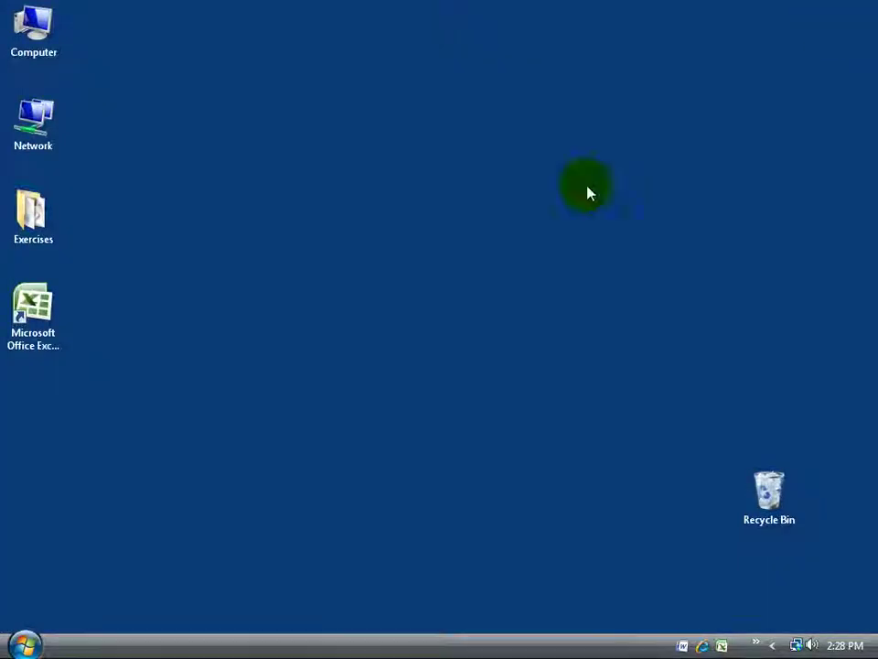
pyautogui.doubleClick(35, 210)
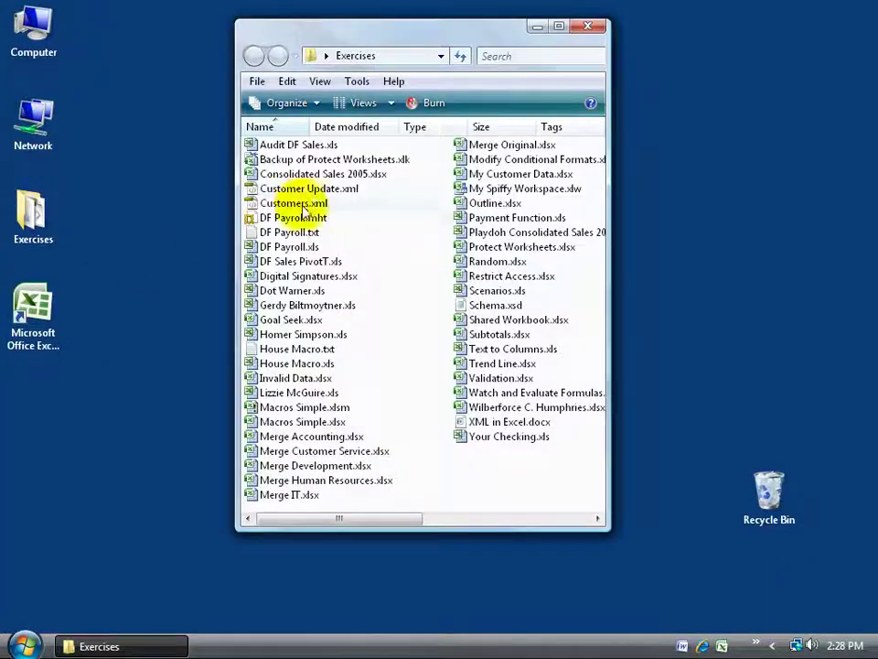
pyautogui.rightClick(314, 194)
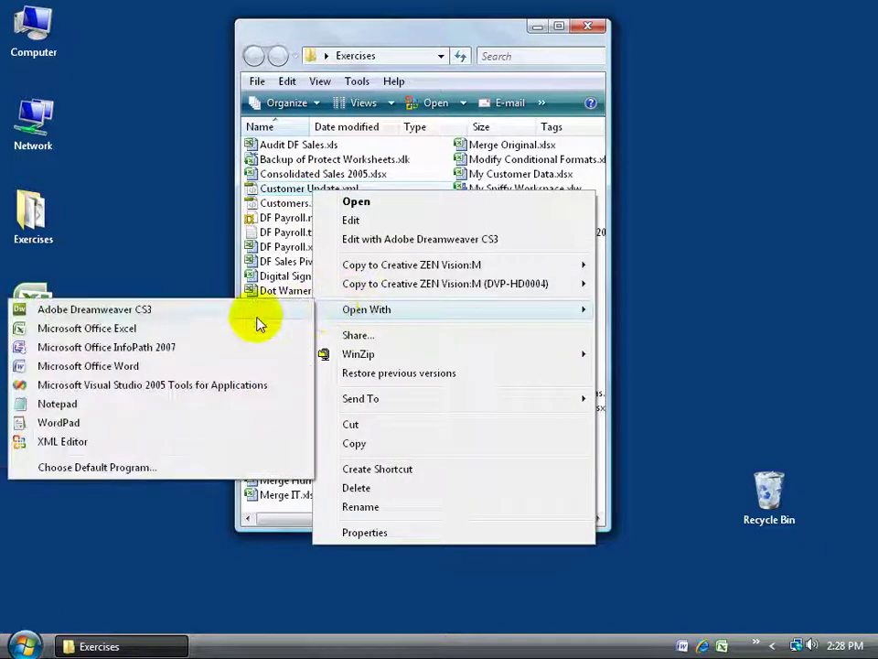
pyautogui.click(138, 405)
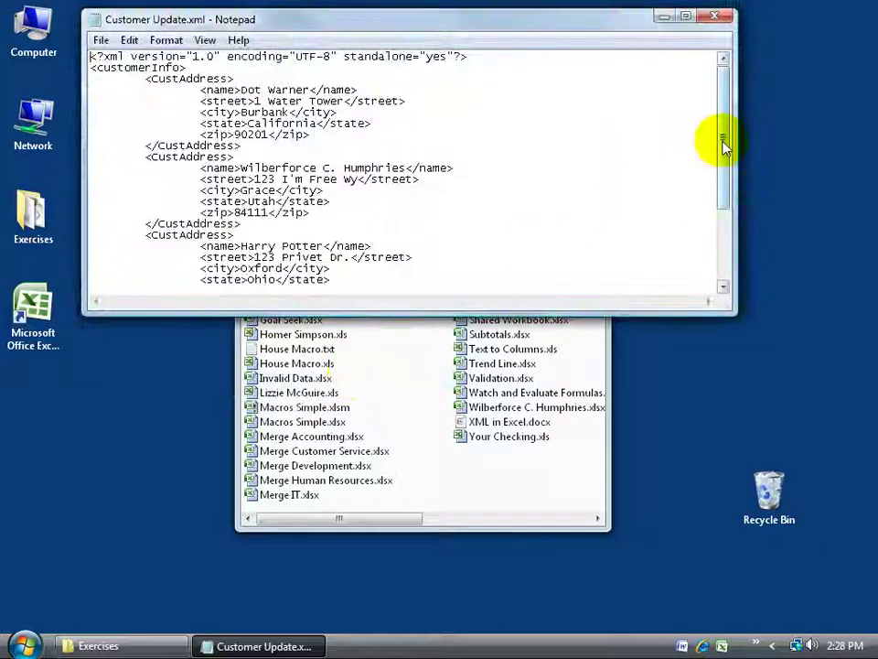
pyautogui.moveTo(721, 141); pyautogui.dragTo(725, 206)
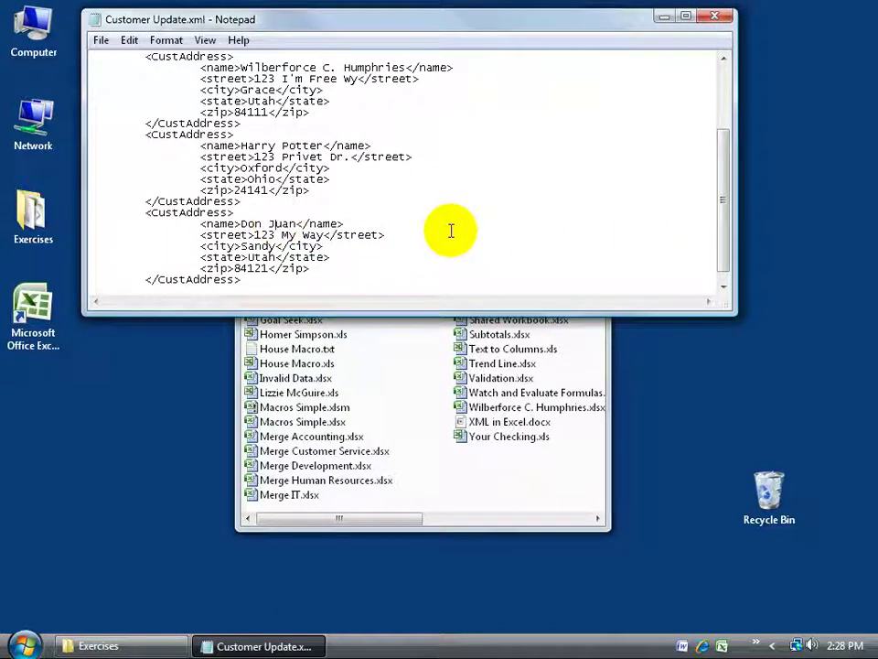
pyautogui.click(715, 16)
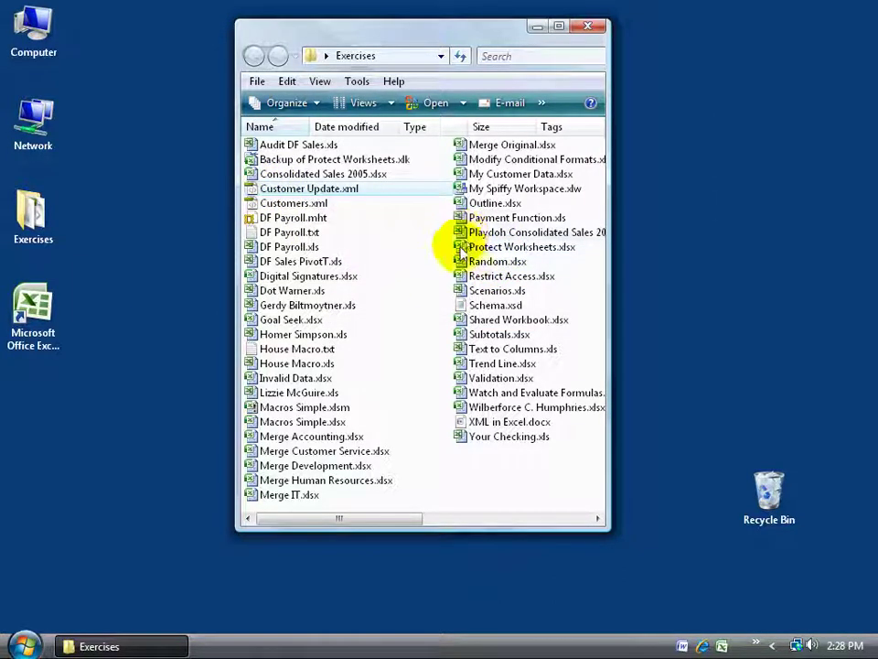
# Add Schema.xsd to the selection alongside Customer Update.xml in the Exercises folder
pyautogui.keyDown('ctrl'); pyautogui.click(482, 306); pyautogui.keyUp('ctrl')
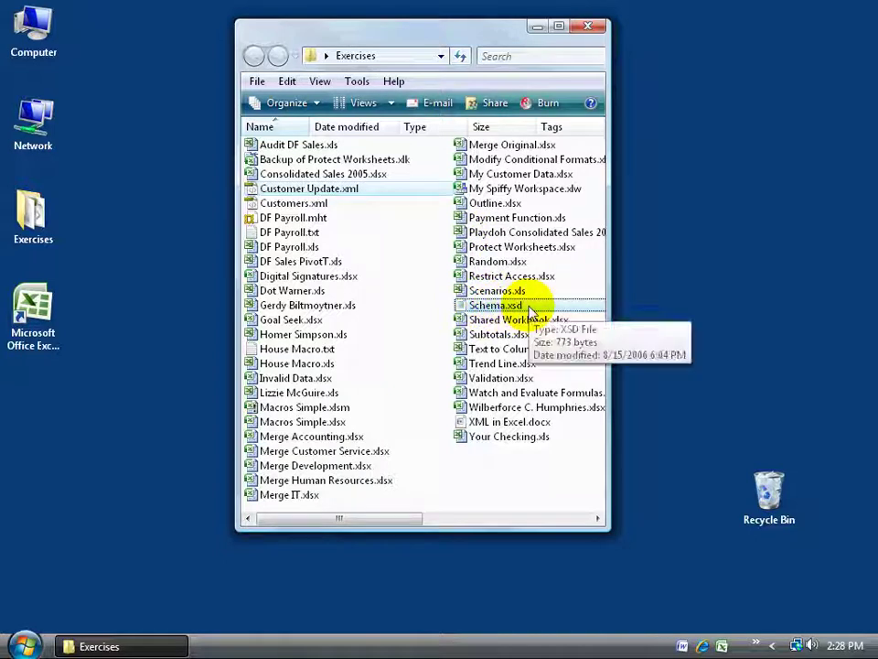